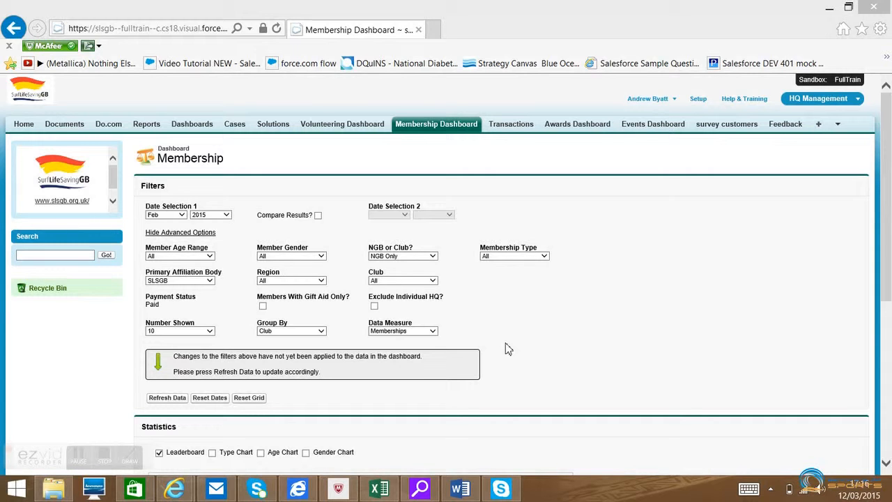
scroll(507, 349, down, 1)
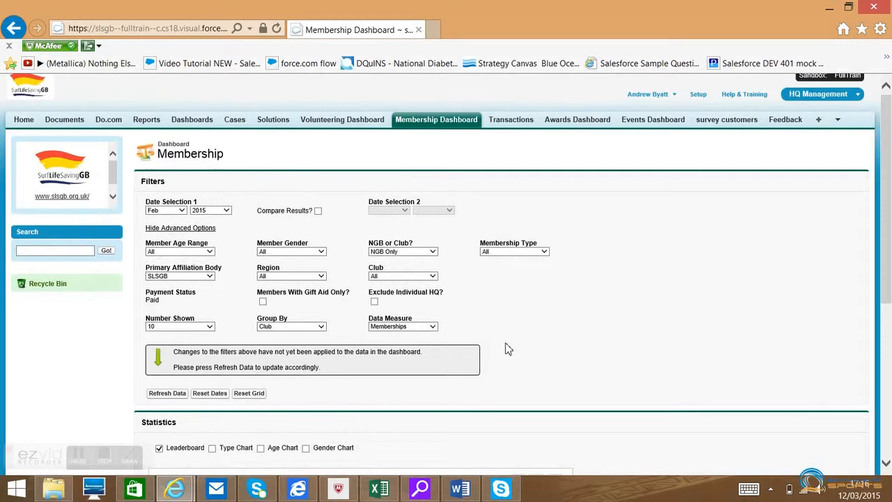
scroll(508, 348, up, 1)
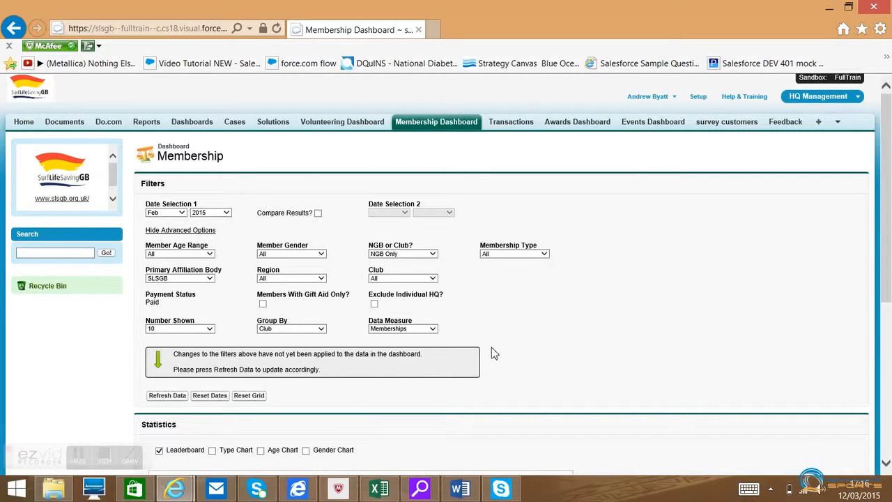
scroll(491, 354, down, 3)
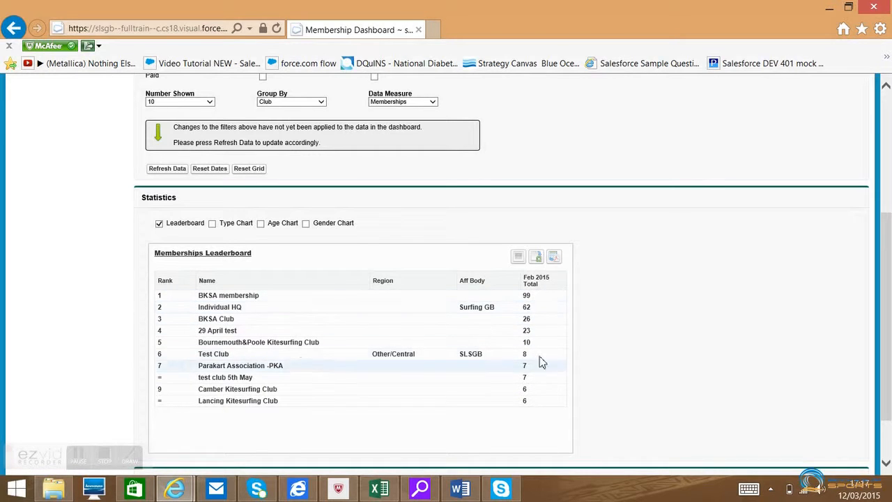
scroll(593, 343, up, 3)
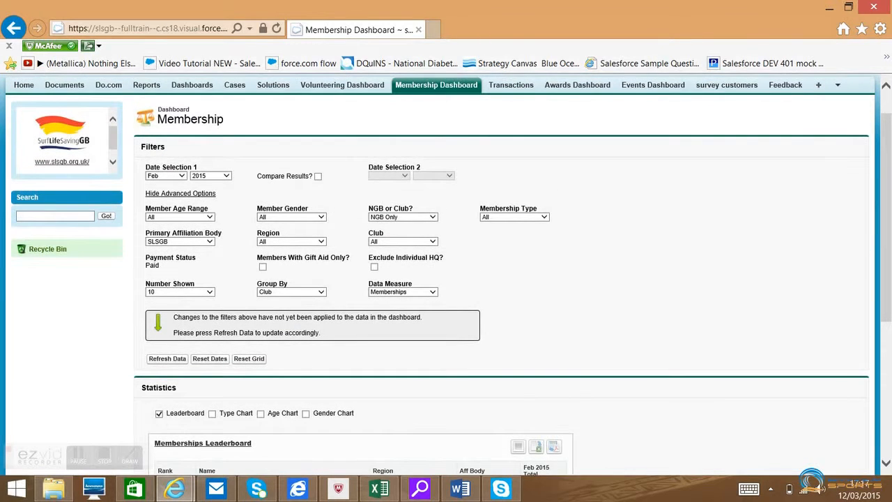
scroll(446, 274, up, 1)
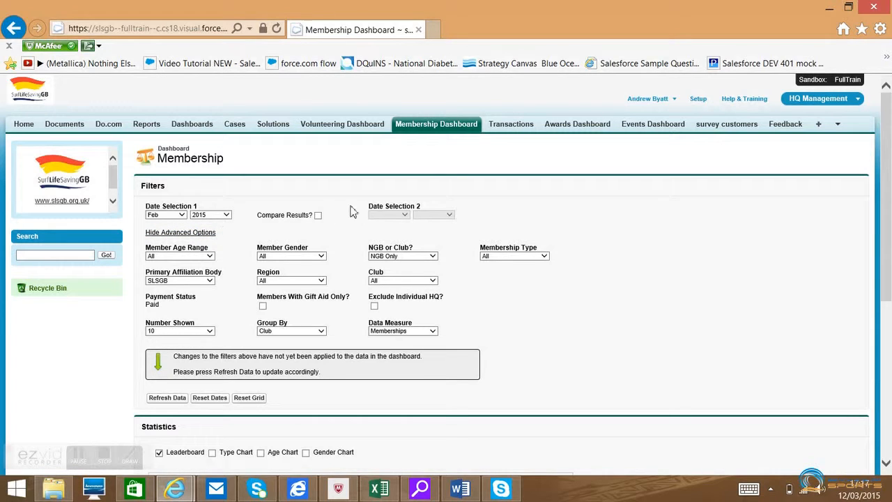
- Set Date Selection 1 to all months of 2014 and turn on result comparison against all of 2013
click(181, 214)
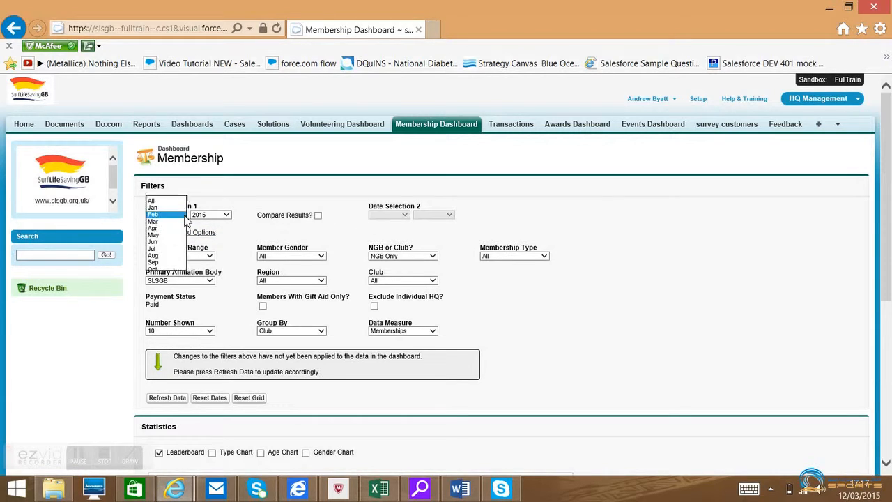
click(174, 201)
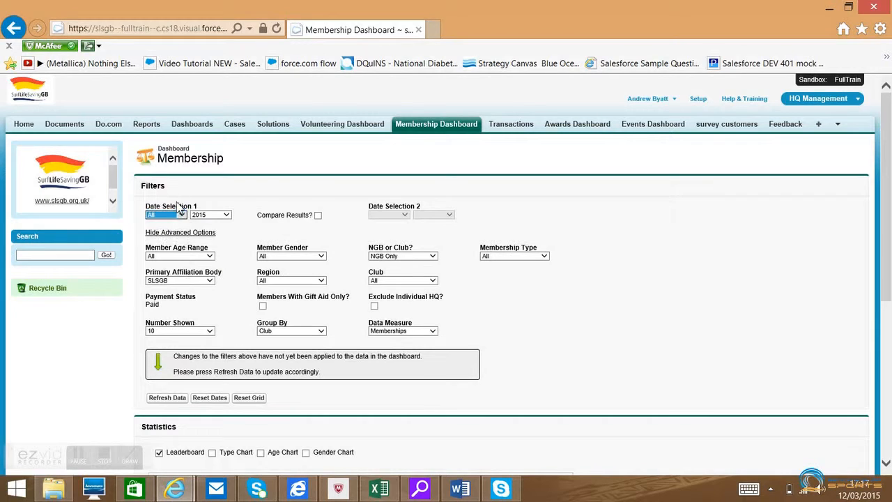
click(227, 214)
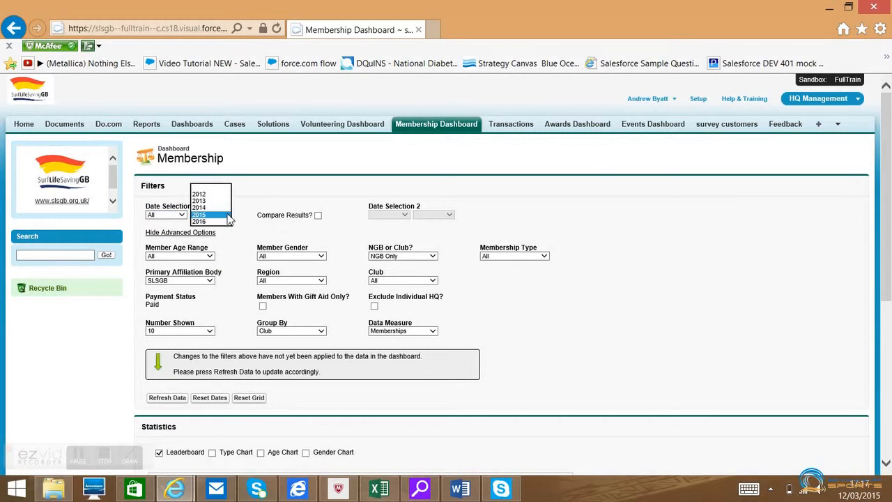
click(202, 208)
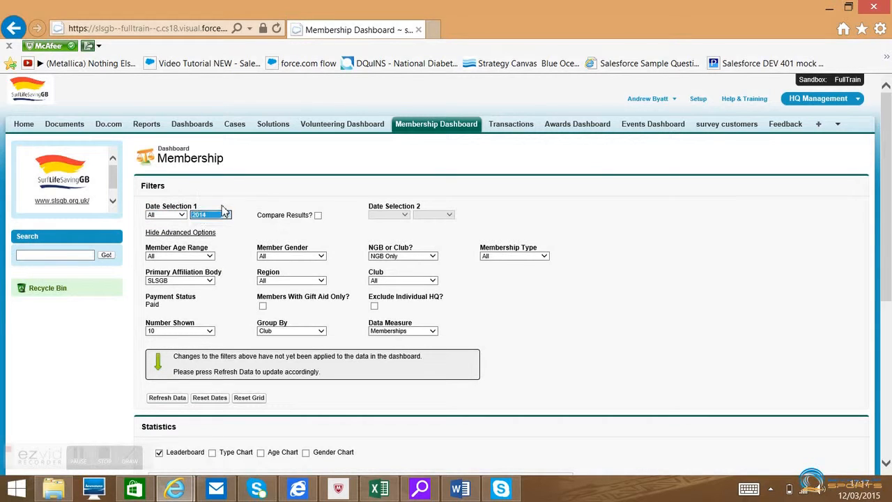
click(318, 217)
click(318, 217)
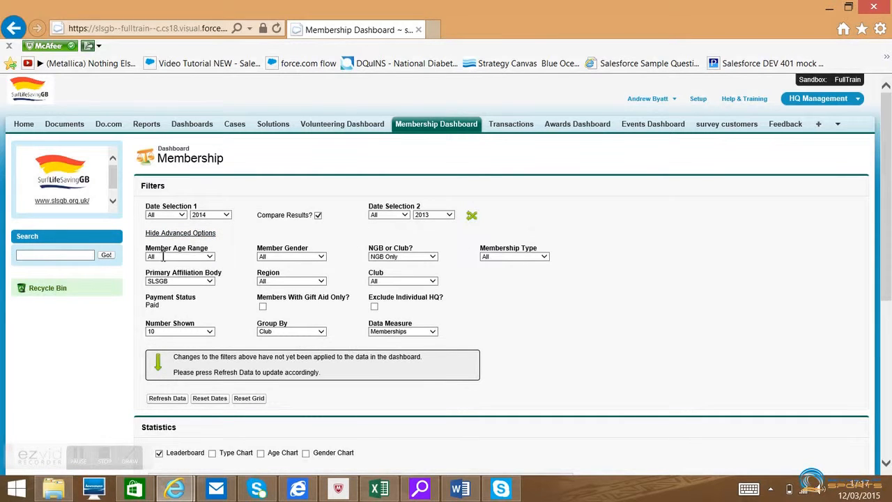
- Refresh the dashboard data to apply the 2014 versus 2013 comparison, keeping the advanced filter options shown
click(198, 237)
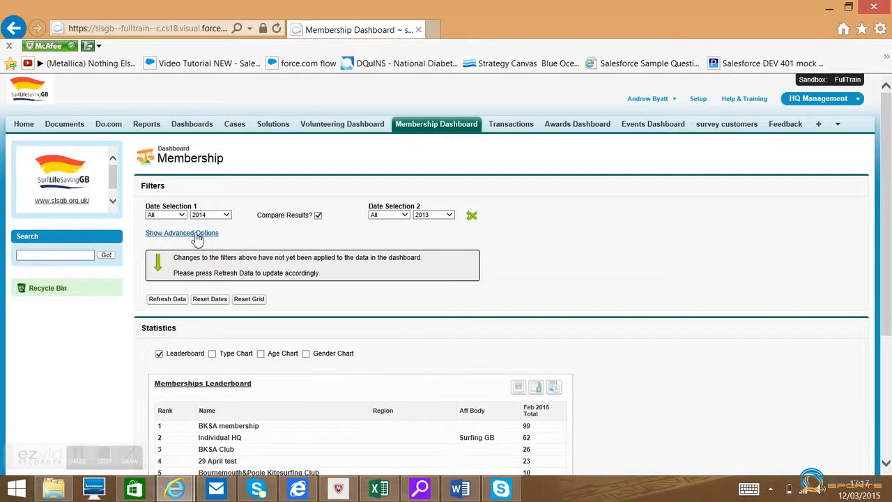
click(198, 237)
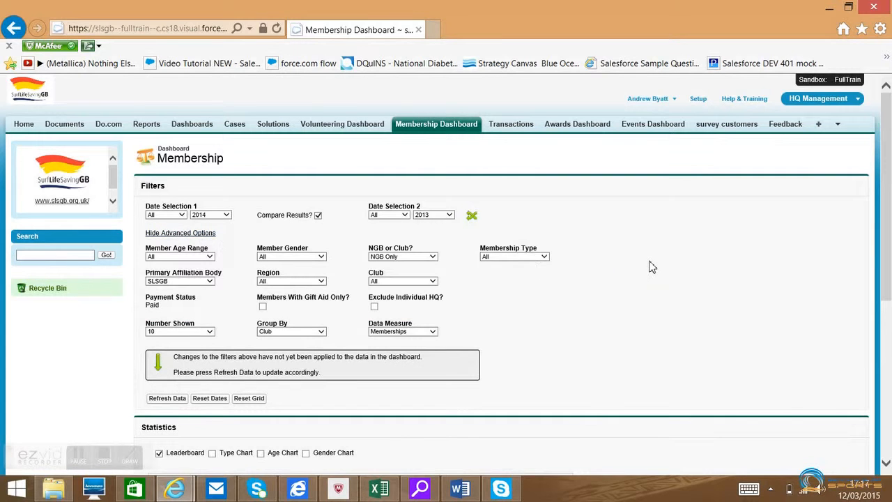
scroll(649, 265, down, 3)
scroll(649, 266, up, 1)
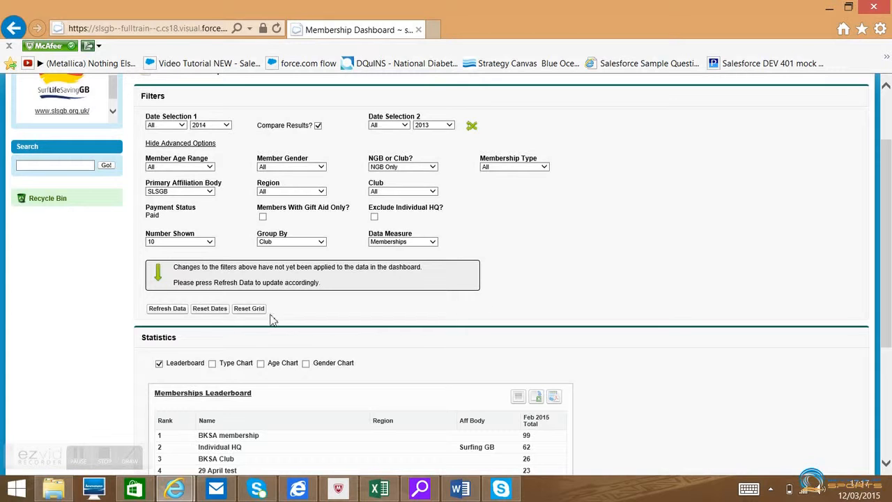
click(168, 309)
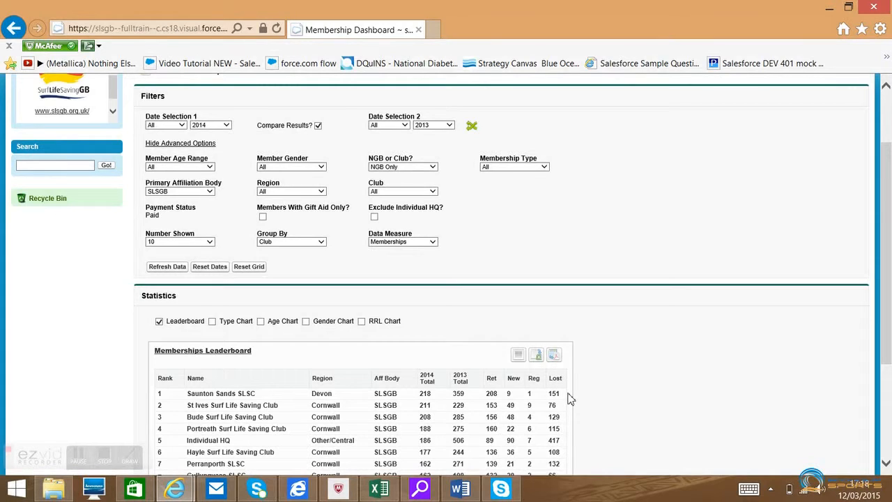
- Set Number Shown to 25, refresh the data and look through the extended club leaderboard
scroll(568, 397, down, 2)
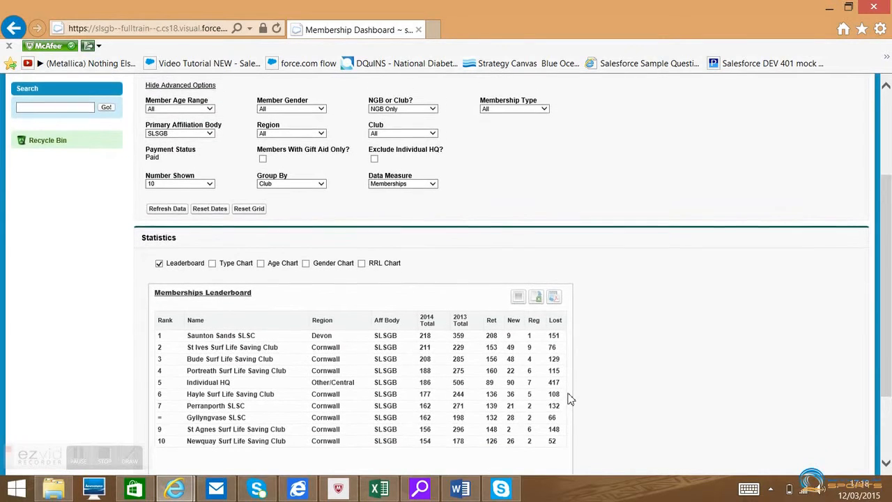
scroll(568, 397, up, 1)
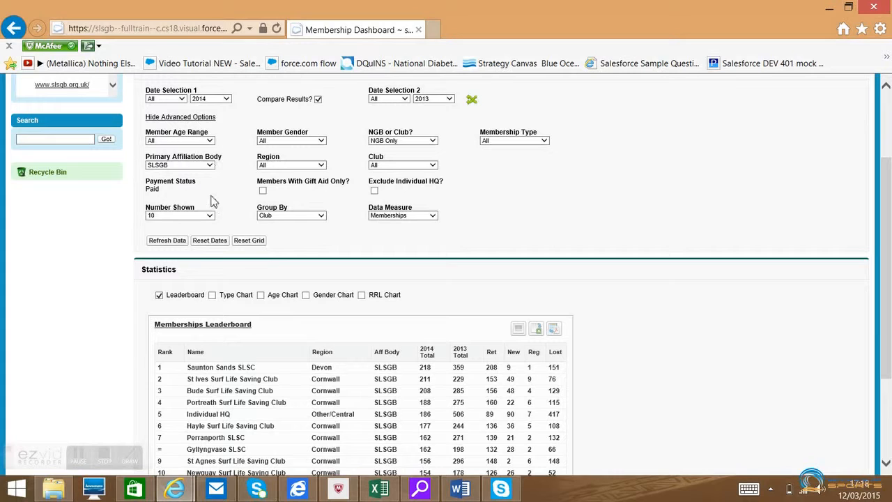
click(210, 216)
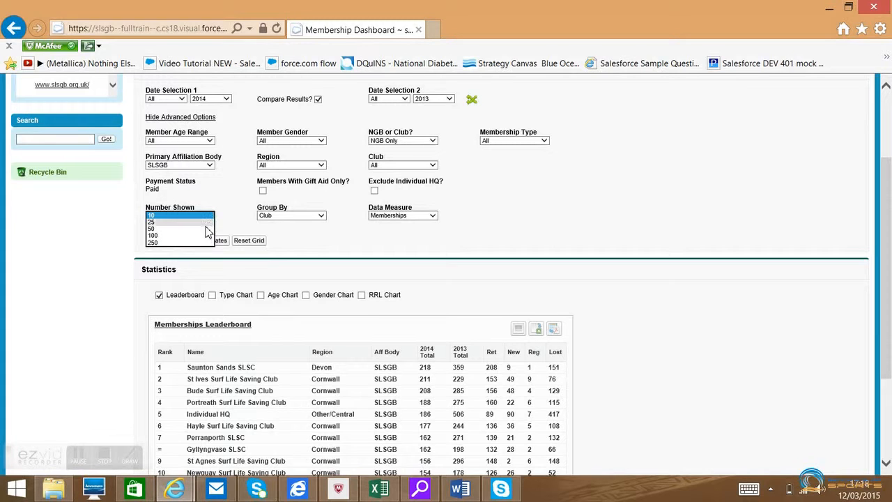
click(200, 223)
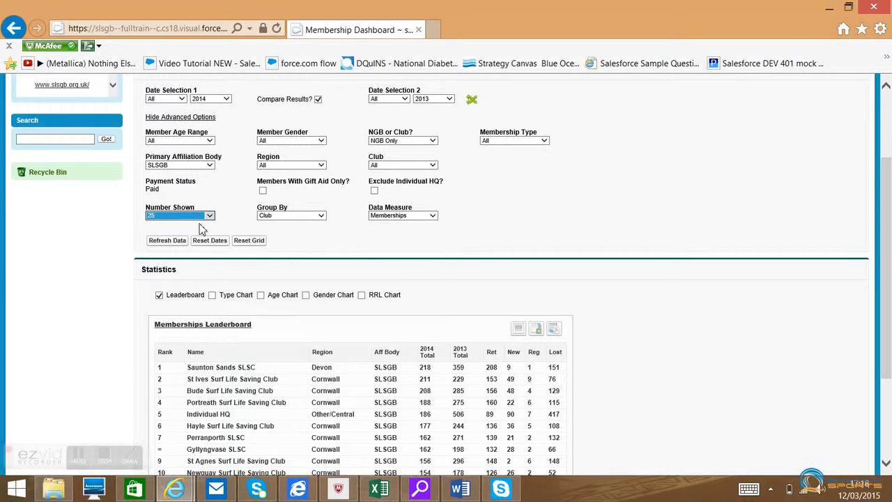
click(173, 240)
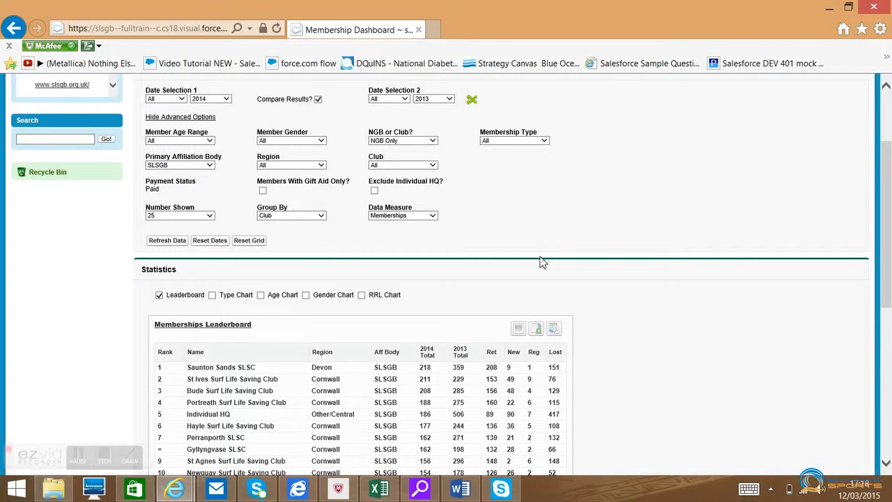
scroll(544, 262, down, 5)
scroll(544, 263, up, 2)
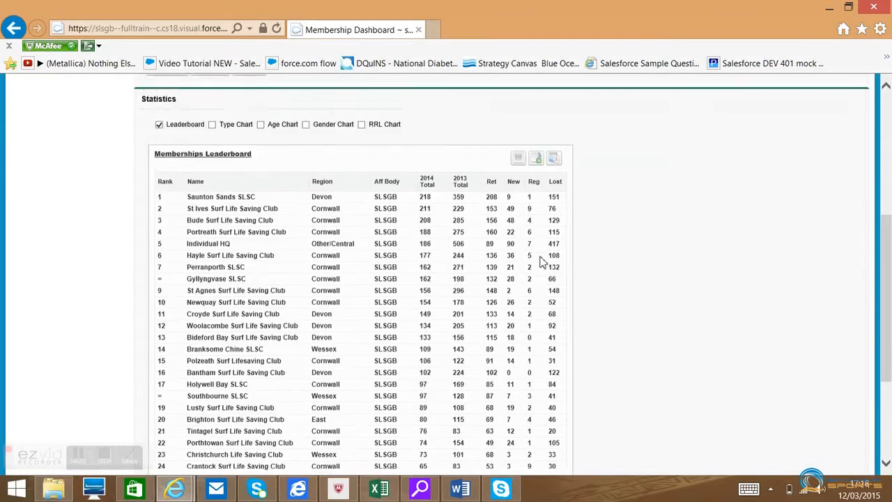
scroll(543, 262, up, 5)
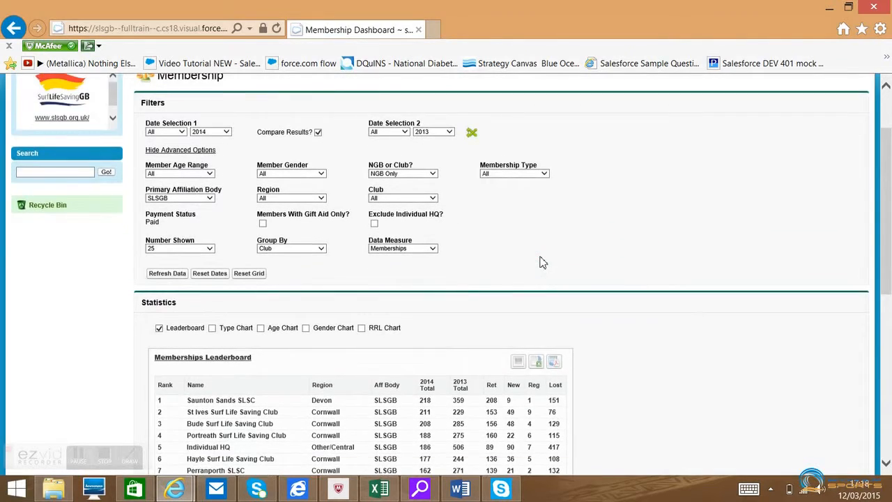
- Export the Memberships Leaderboard as a PDF and open the dash-mem-list.pdf file
scroll(543, 262, down, 3)
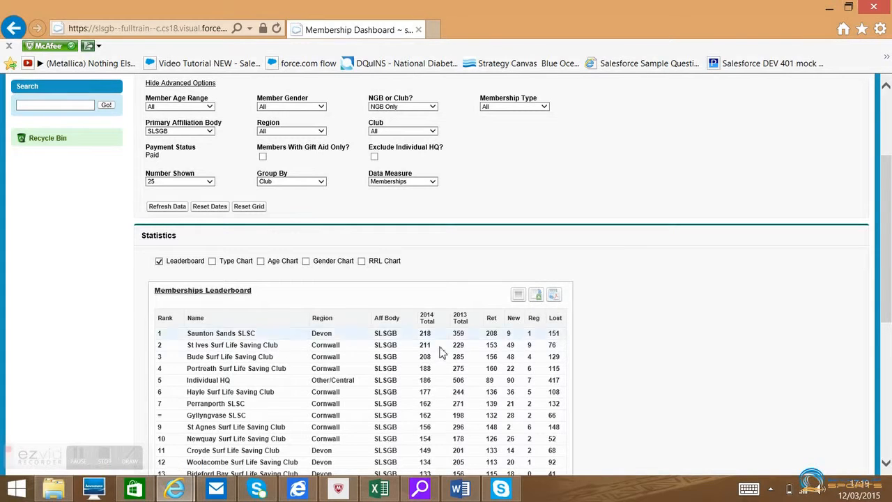
click(554, 297)
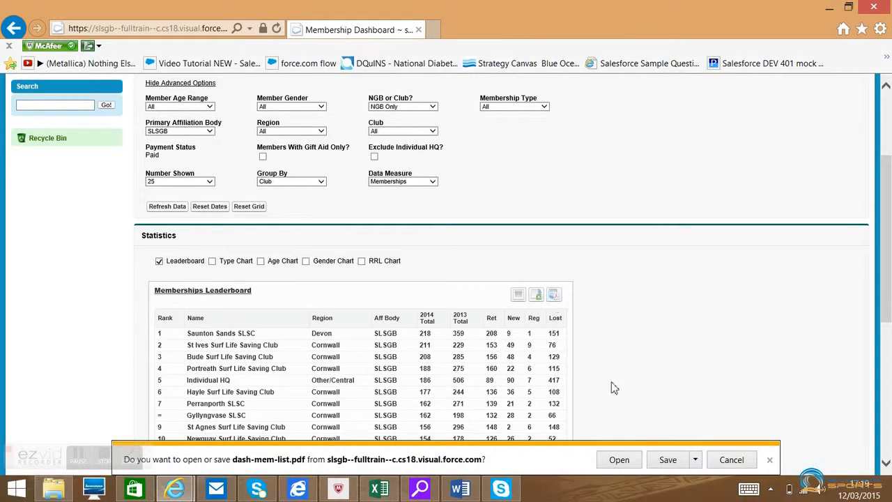
click(619, 460)
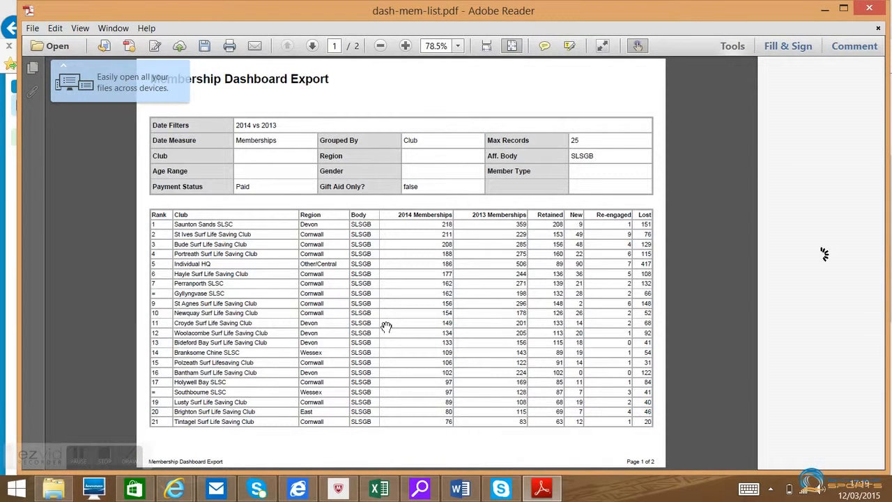
- Review both pages of the exported membership report, then close the PDF and return to the dashboard
scroll(387, 327, down, 3)
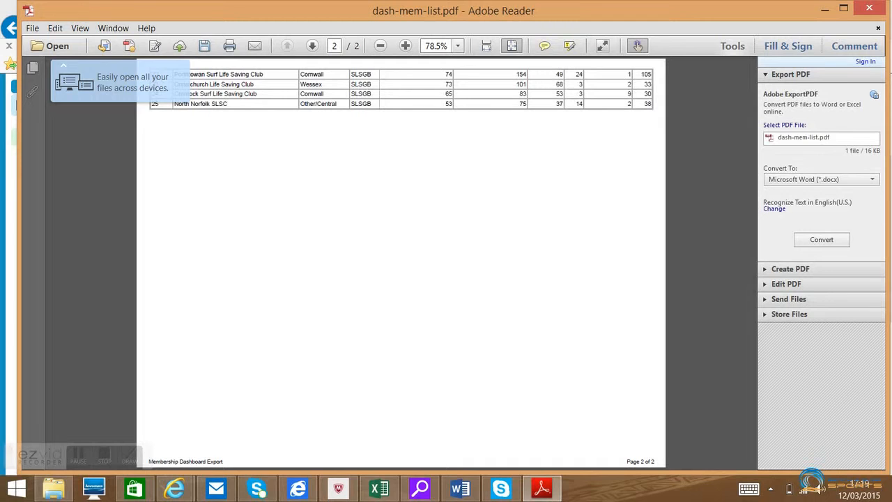
scroll(386, 311, up, 3)
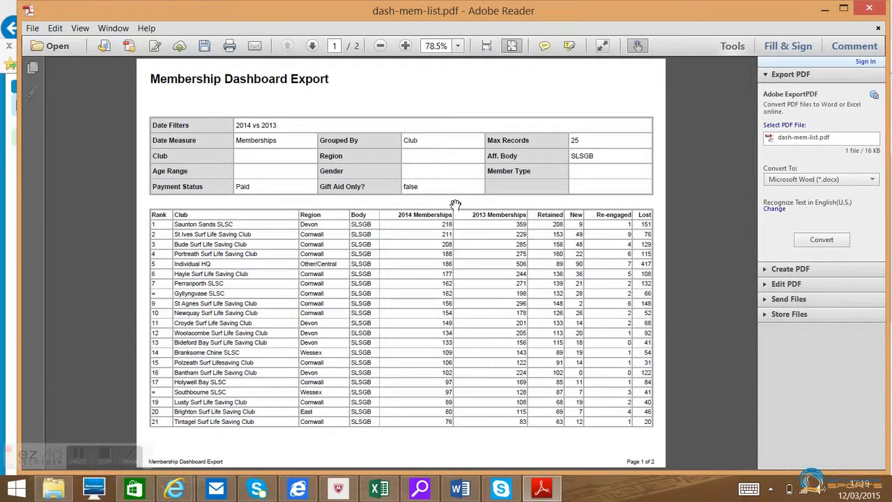
click(876, 10)
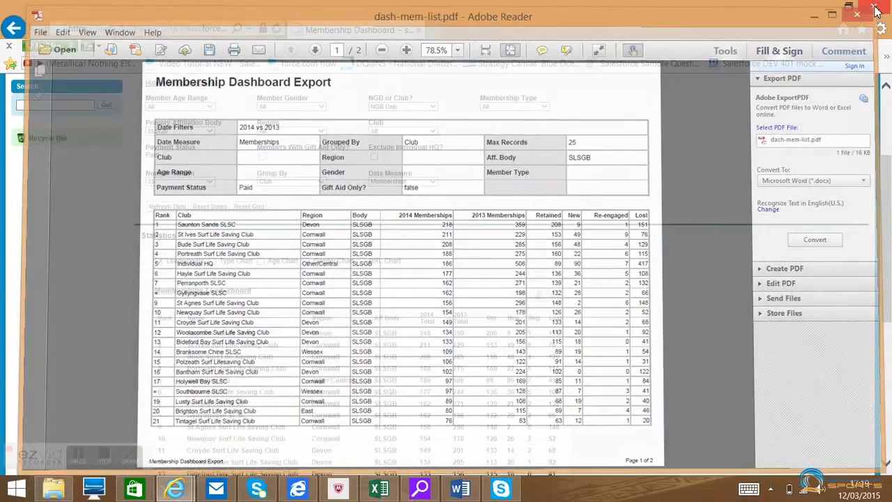
- Group the membership results by Aff. Body and refresh the dashboard data
scroll(551, 244, up, 4)
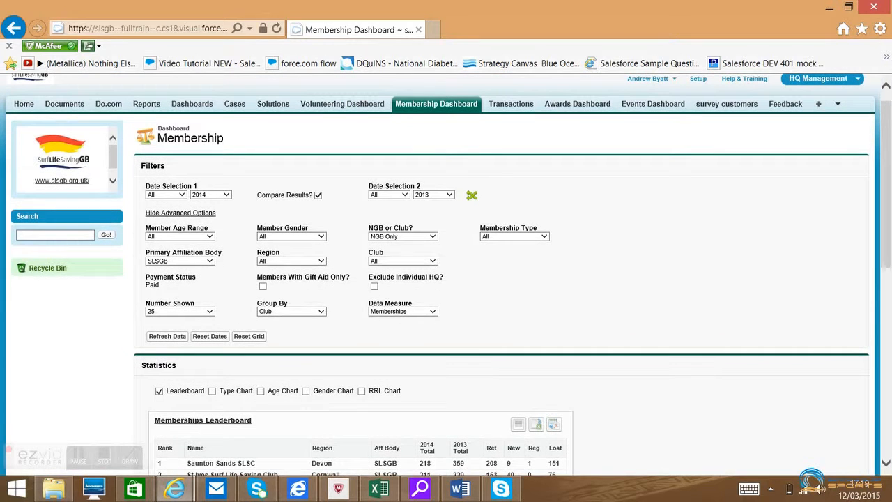
click(322, 313)
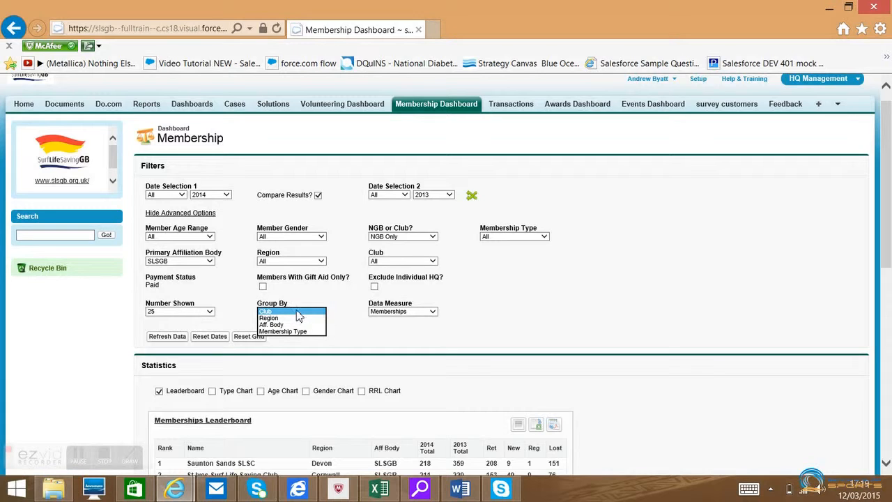
click(298, 325)
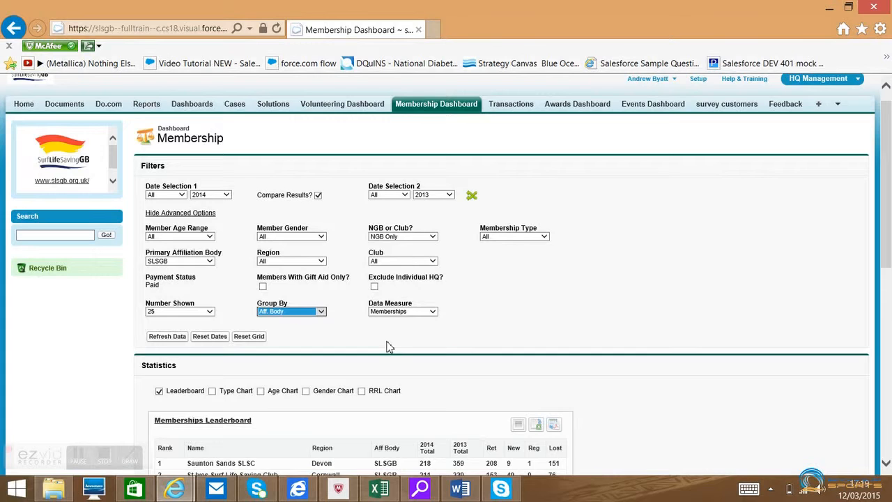
scroll(389, 347, down, 3)
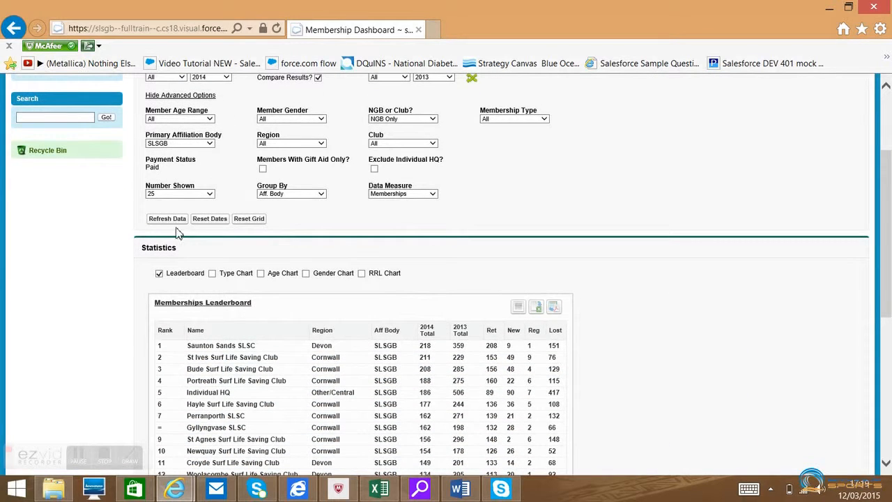
click(172, 220)
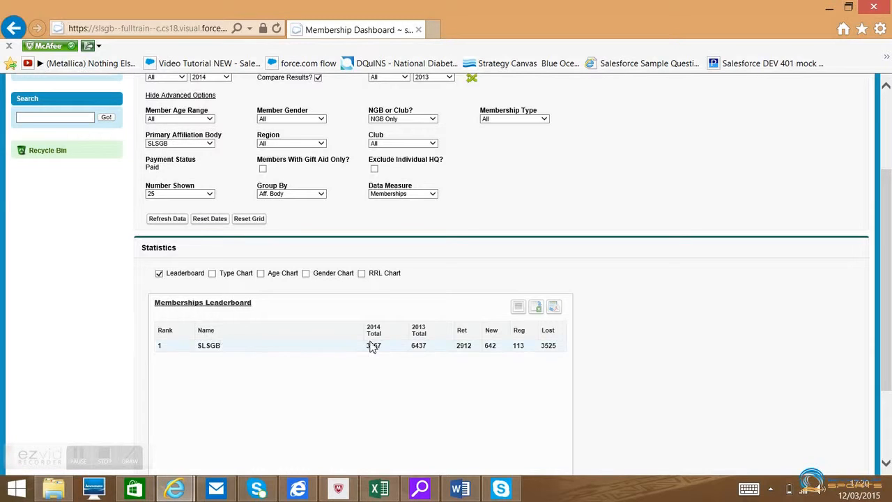
- Set the Primary Affiliation Body filter to All and refresh the dashboard data
click(209, 144)
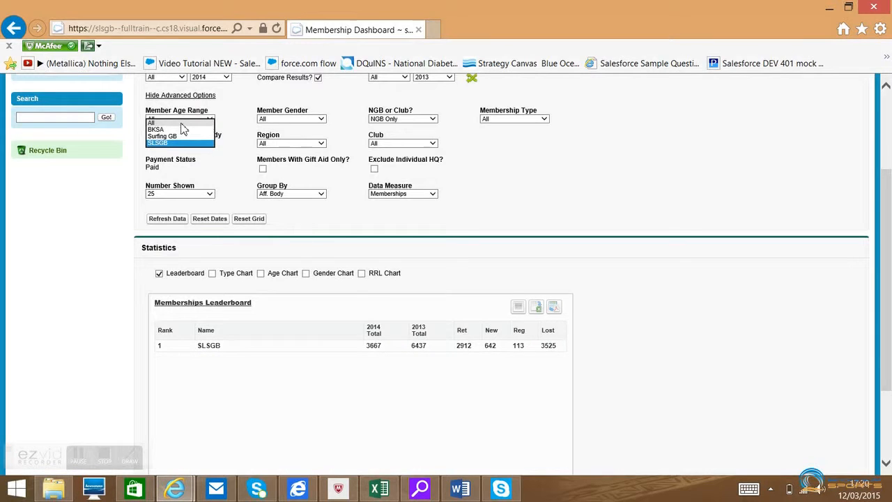
click(152, 123)
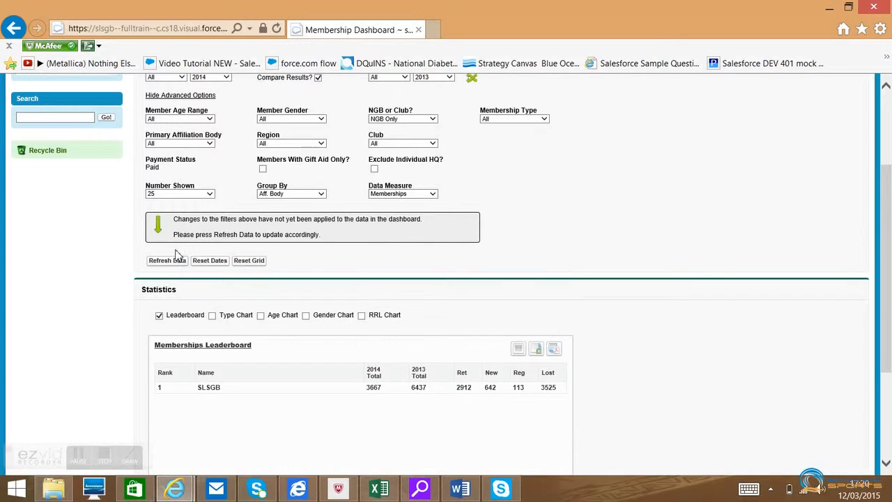
click(168, 261)
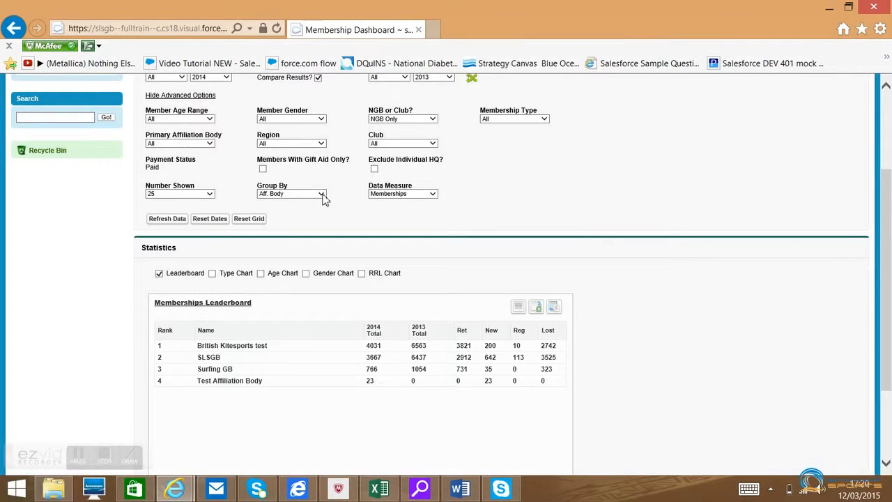
- Group the membership results by Membership Type, refresh the data and review the resulting leaderboard
click(321, 195)
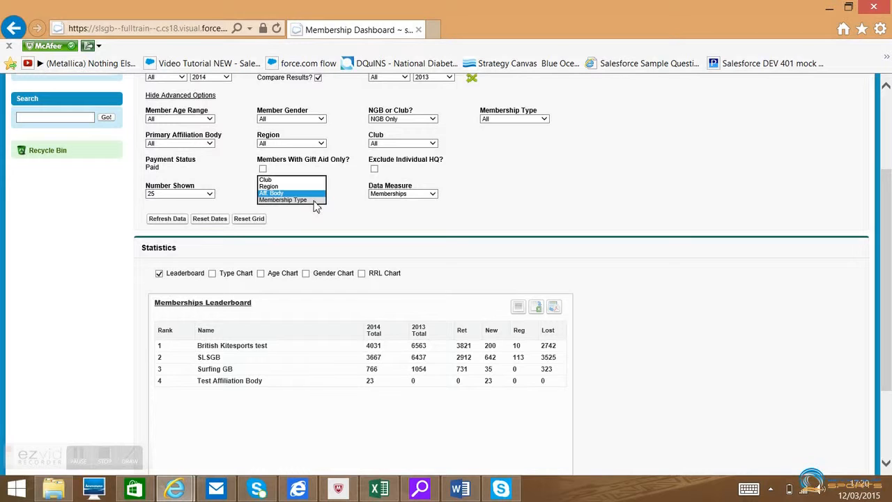
click(314, 201)
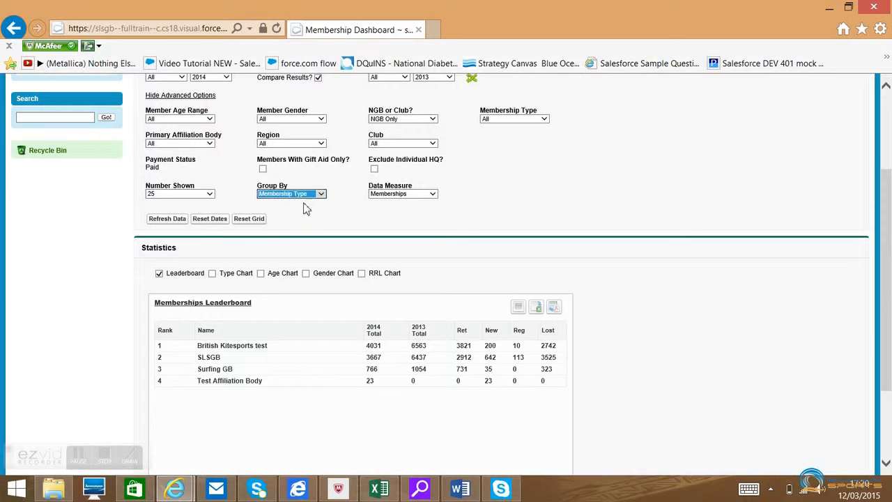
click(167, 219)
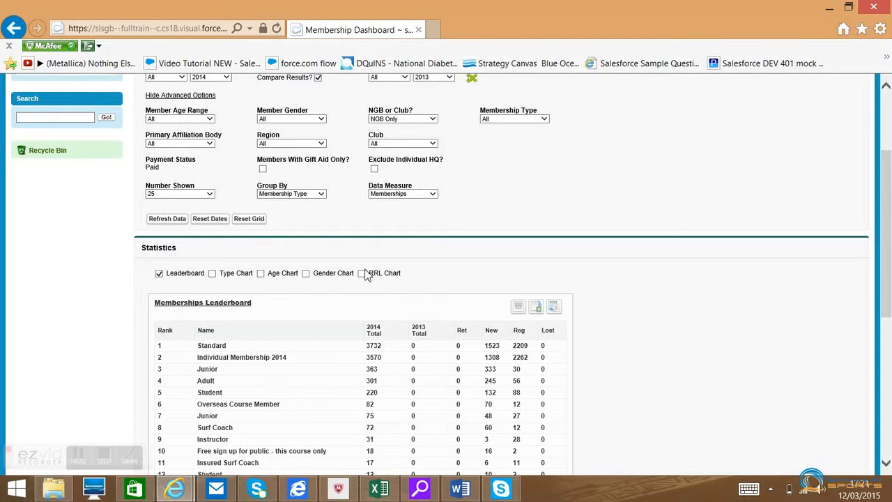
scroll(368, 275, down, 3)
scroll(367, 275, up, 2)
scroll(367, 275, down, 2)
scroll(368, 274, up, 2)
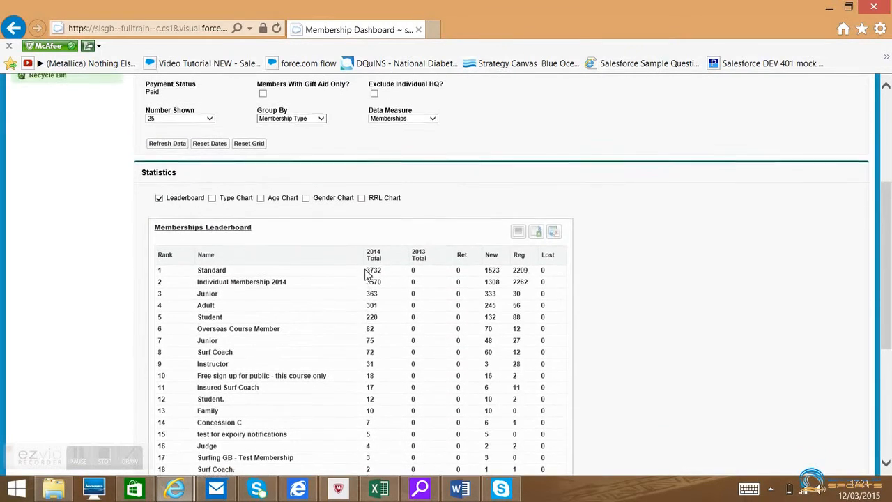
- Group the membership results by Club and refresh the dashboard data
scroll(367, 275, up, 4)
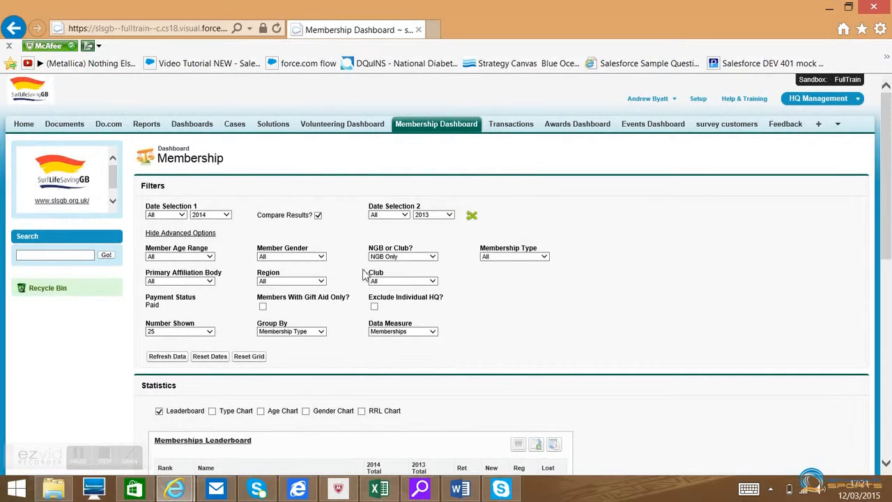
click(323, 338)
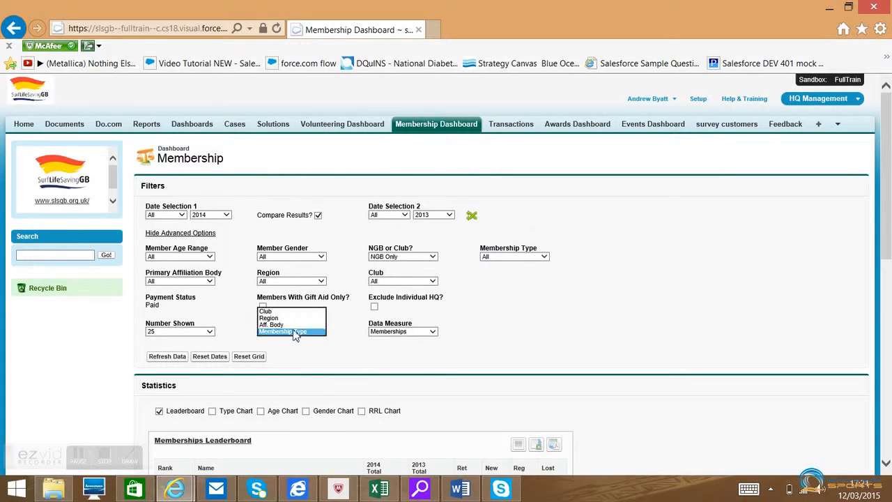
click(289, 316)
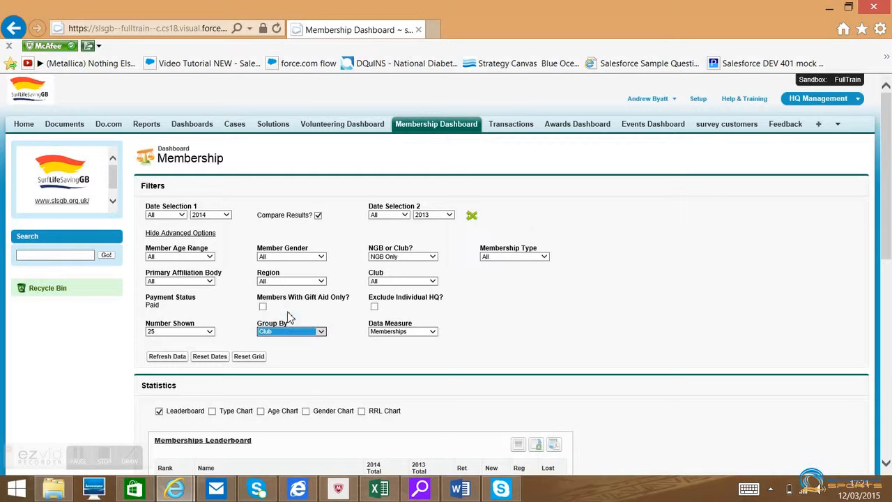
click(169, 357)
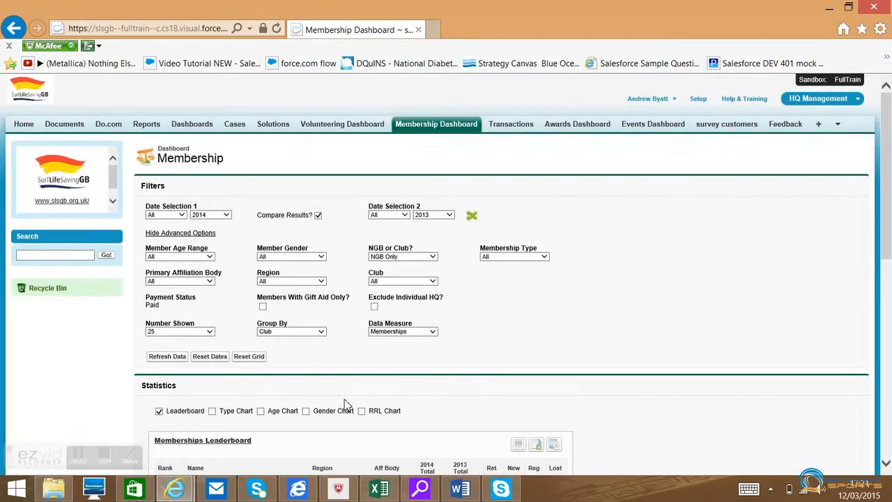
- Add the Type, Age, Gender and RRL charts to the statistics alongside the leaderboard and refresh the data
scroll(367, 393, down, 4)
scroll(366, 392, up, 1)
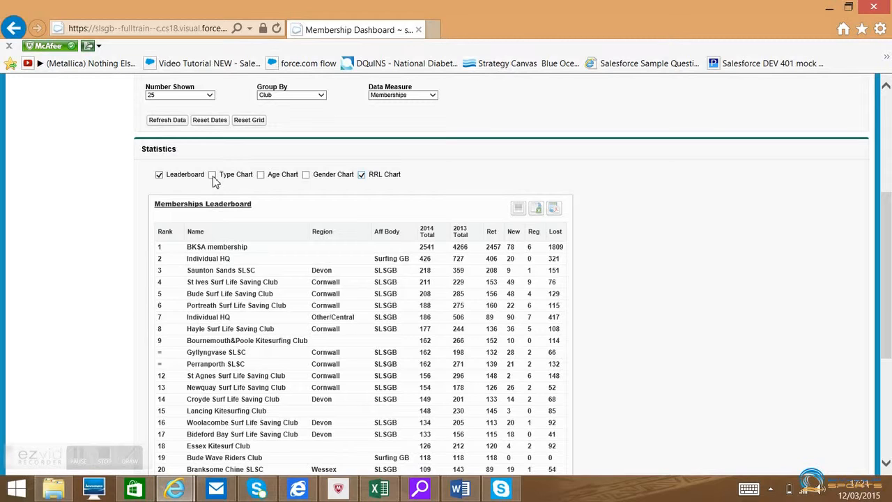
click(213, 175)
click(167, 121)
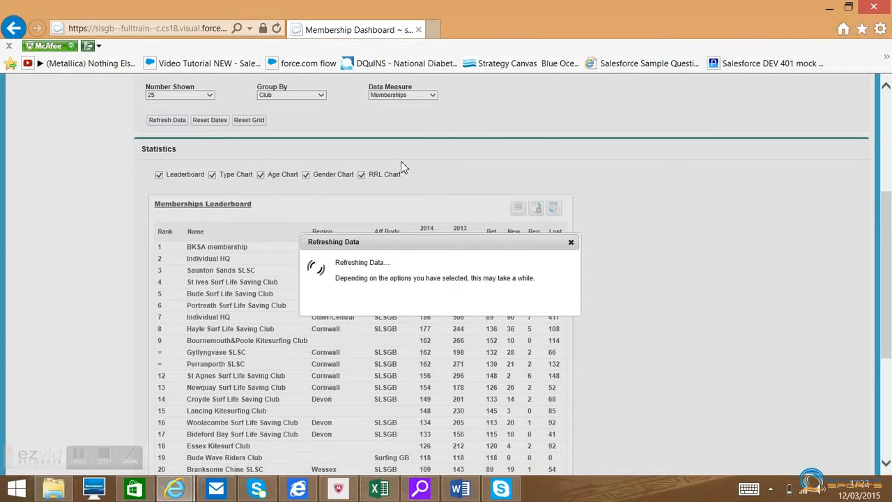
scroll(402, 167, down, 3)
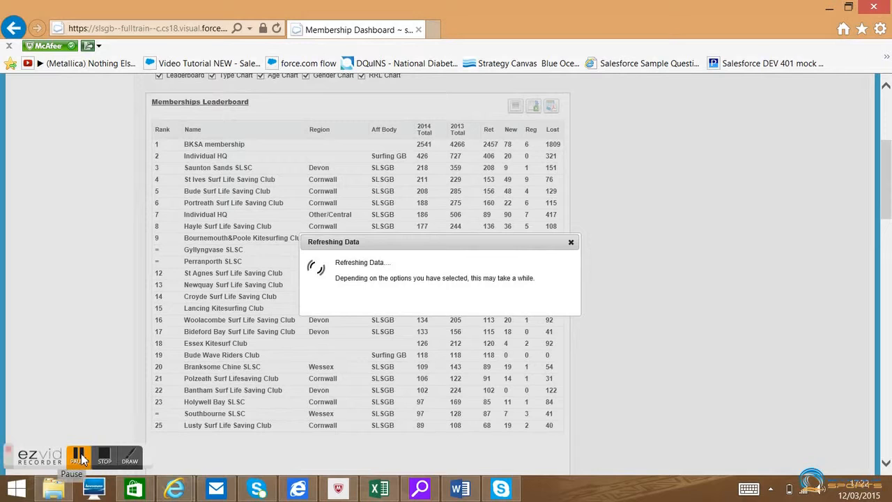
click(80, 457)
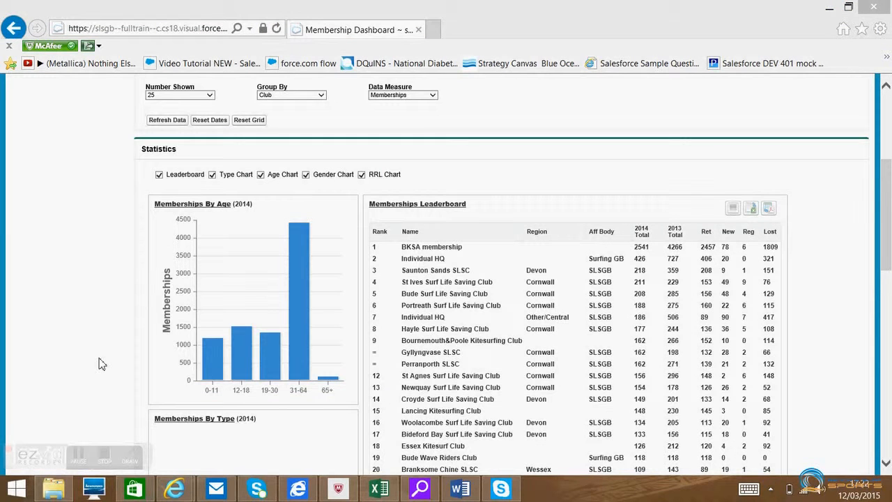
- Examine the 2014 membership charts by age, type and gender, and the NRRL Memberships chart comparing 2014 with 2013
mouse_move(295, 355)
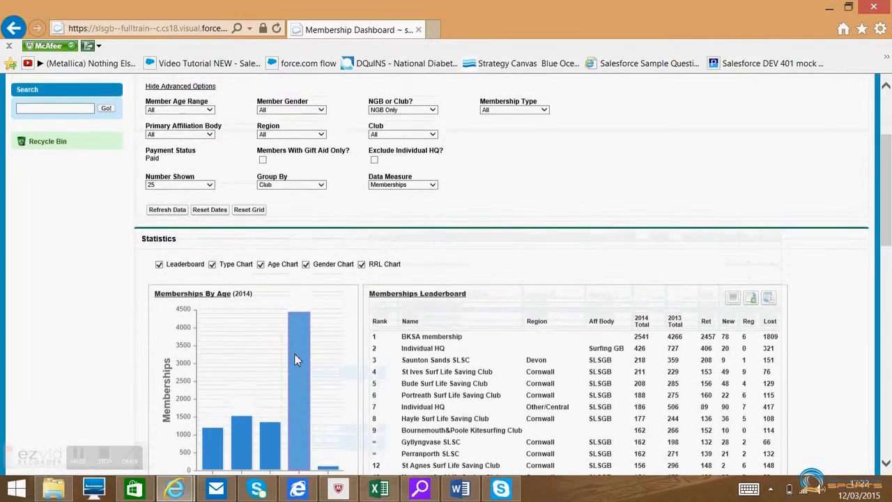
scroll(294, 354, down, 1)
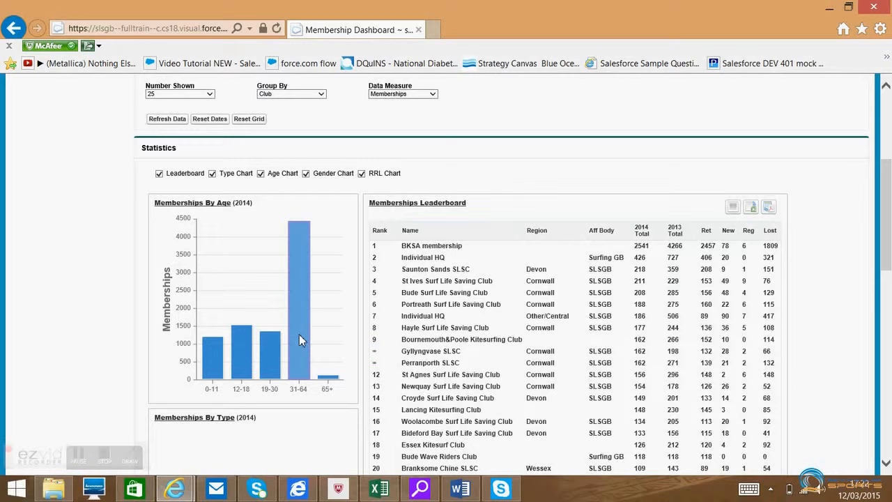
scroll(249, 352, down, 4)
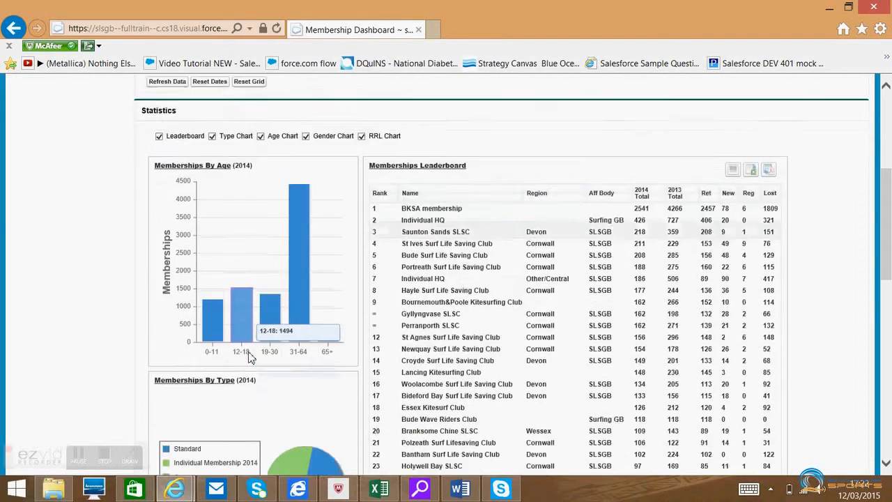
scroll(251, 357, down, 1)
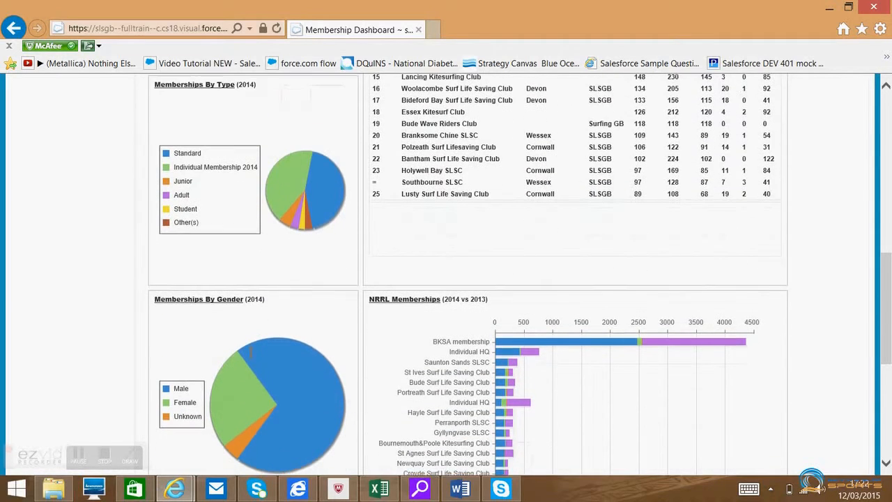
mouse_move(288, 216)
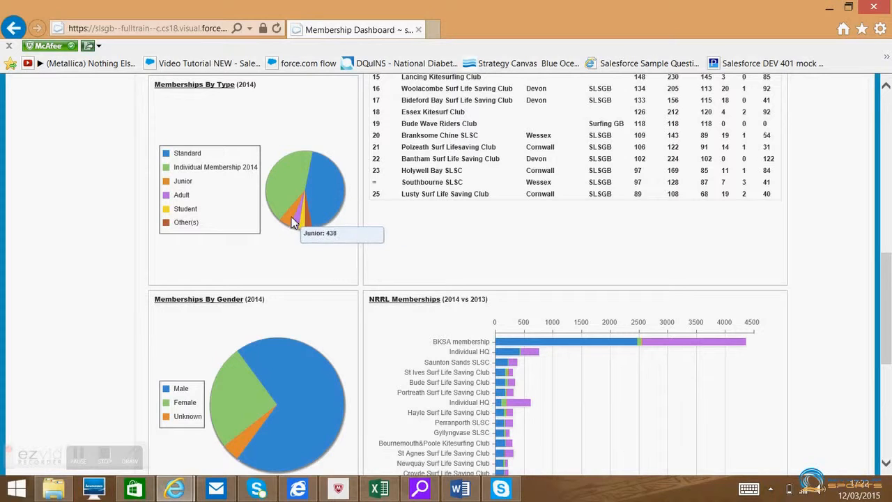
mouse_move(254, 359)
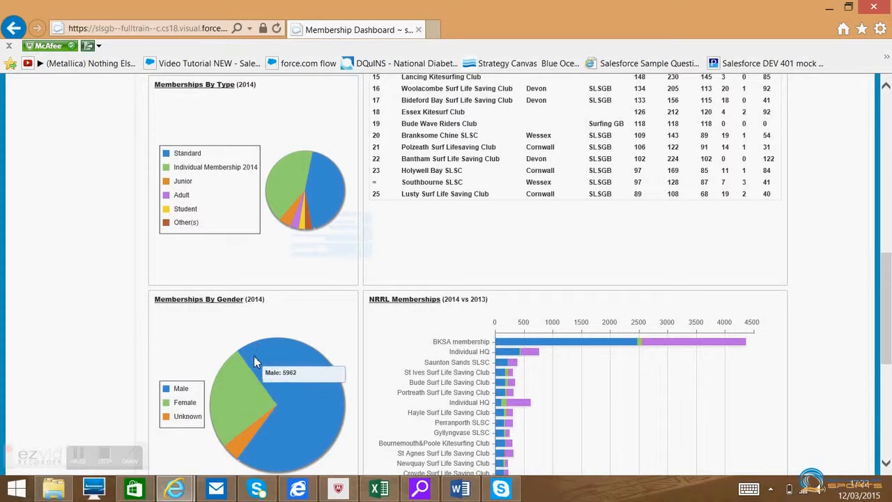
mouse_move(244, 444)
mouse_move(257, 389)
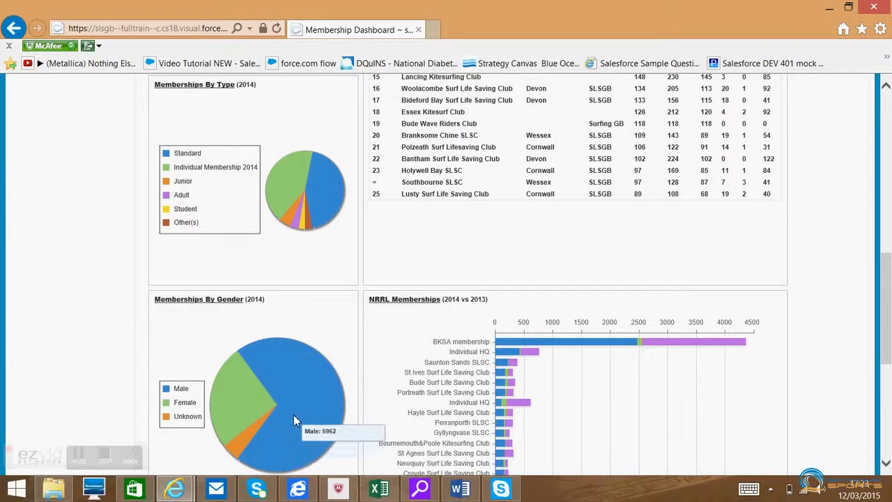
scroll(294, 415, down, 2)
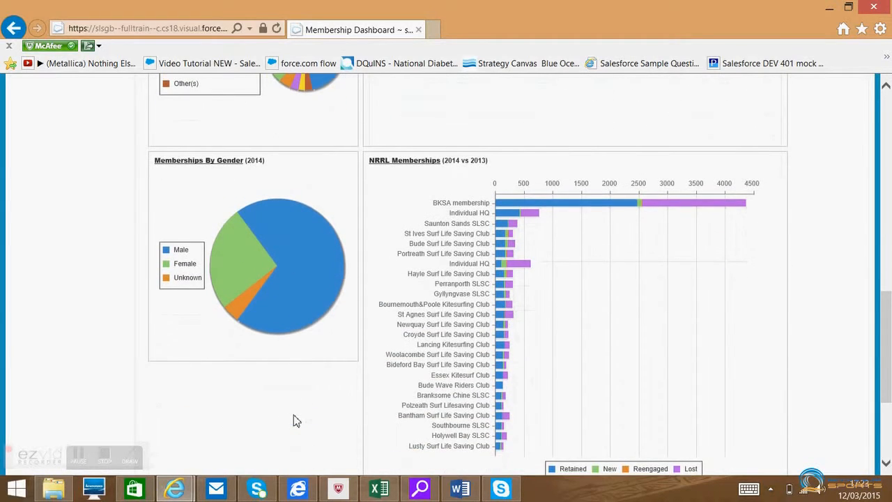
mouse_move(520, 266)
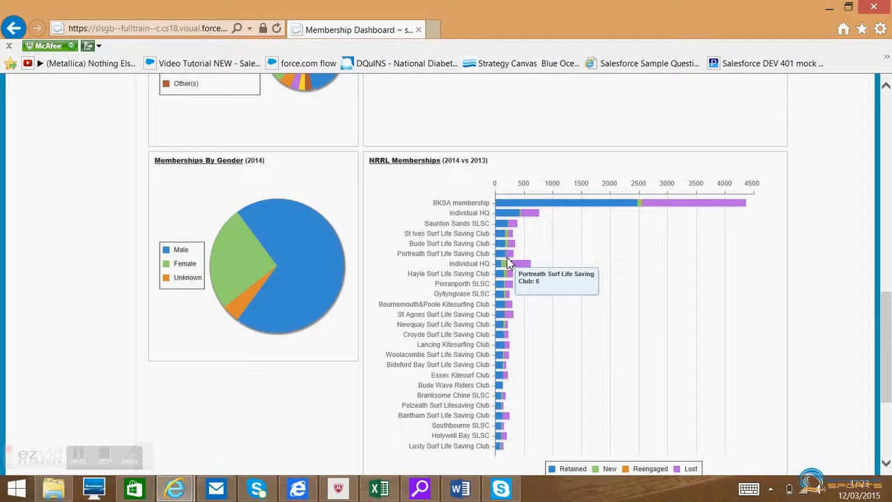
scroll(508, 263, down, 2)
- Deselect the Type, Age, Gender and RRL charts, keeping only the Leaderboard selected
scroll(507, 263, up, 6)
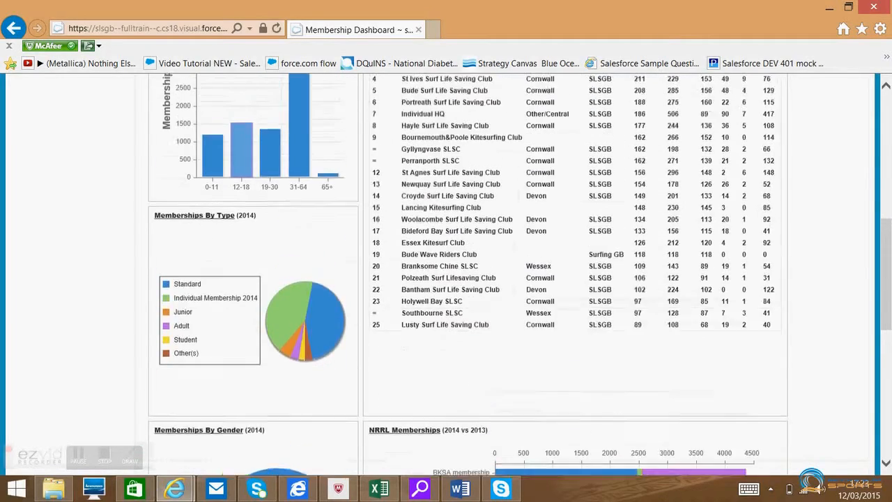
scroll(446, 274, up, 6)
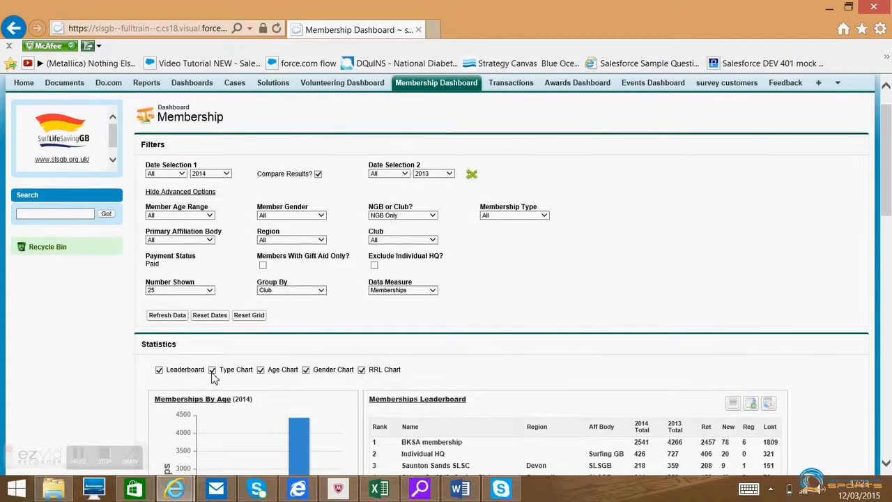
click(212, 372)
click(261, 371)
scroll(419, 348, down, 3)
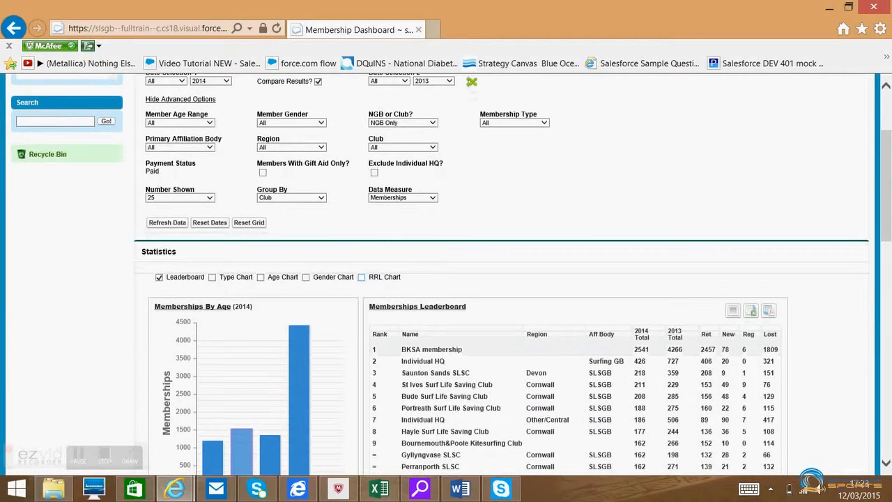
- Filter the memberships to Male members and refresh the dashboard data
click(323, 123)
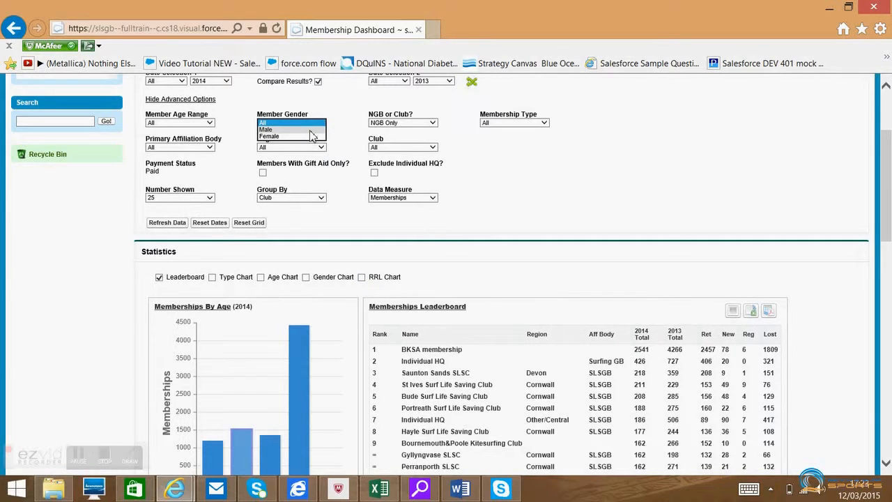
click(312, 130)
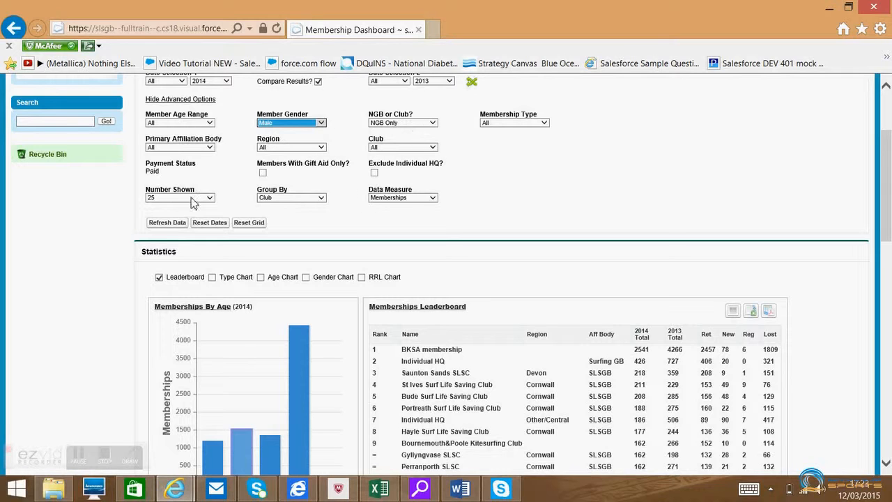
click(167, 223)
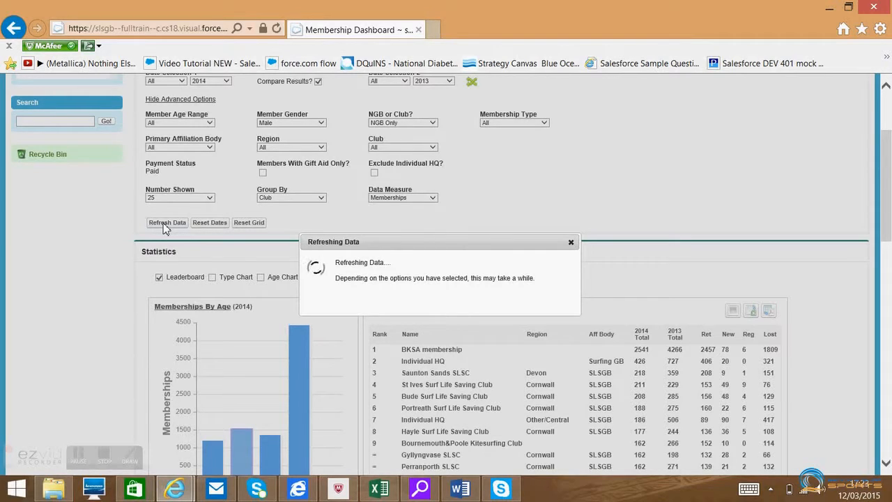
click(77, 456)
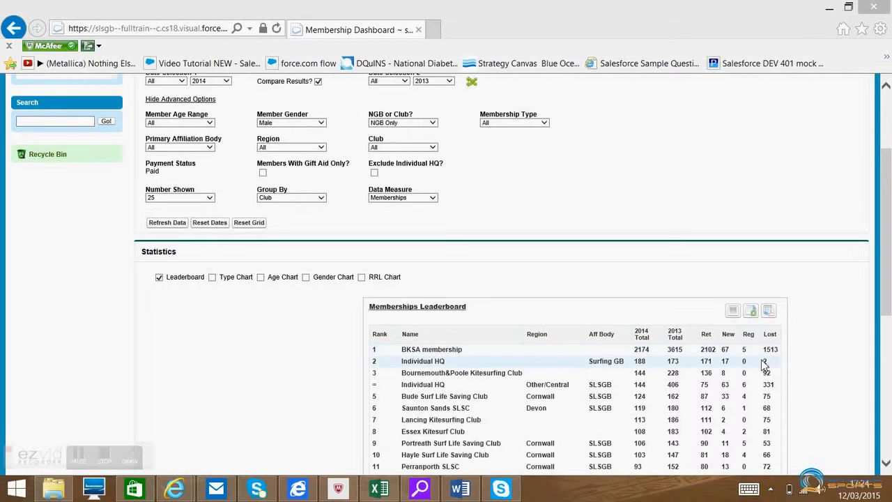
- Set the Member Age Range filter to 19 - 30 and refresh the dashboard data
click(210, 123)
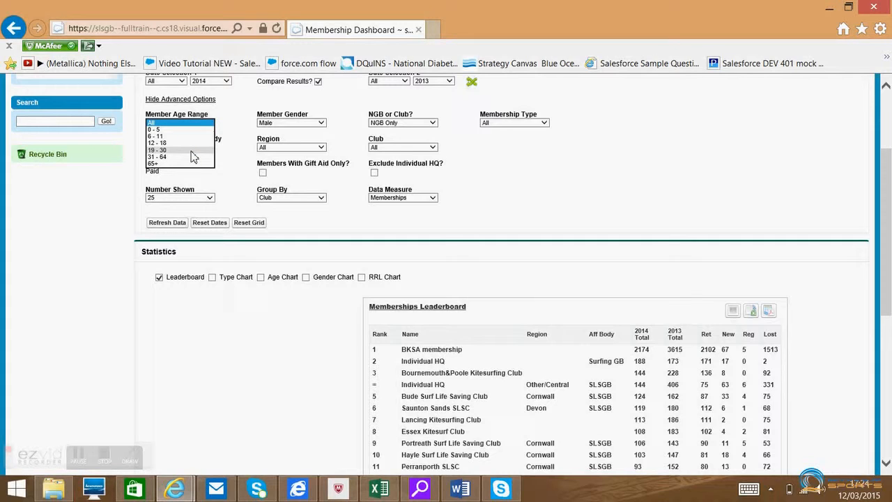
click(193, 163)
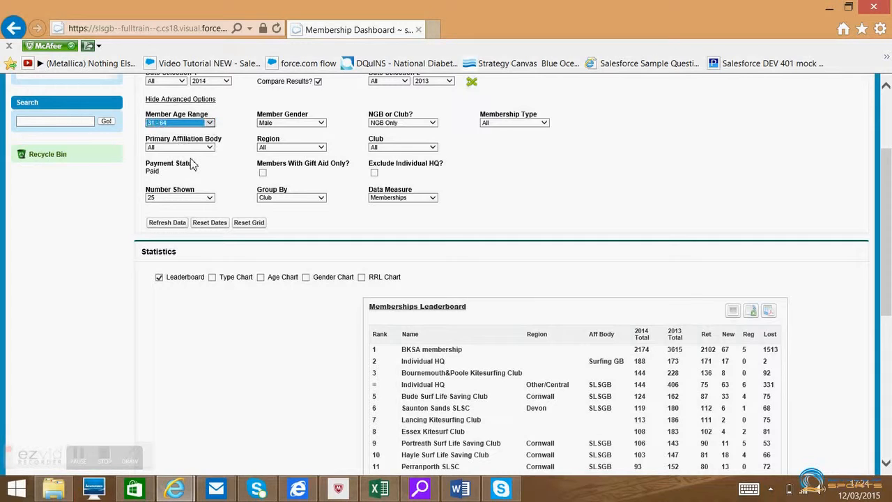
click(212, 124)
click(199, 116)
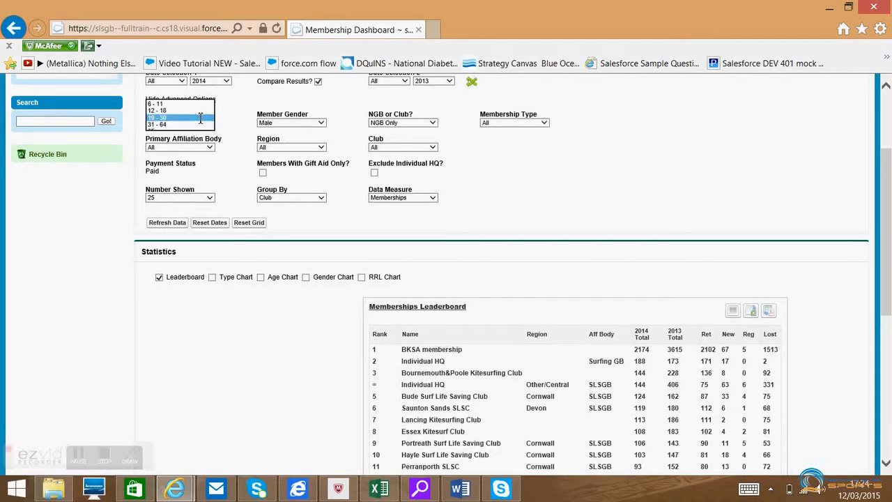
click(166, 223)
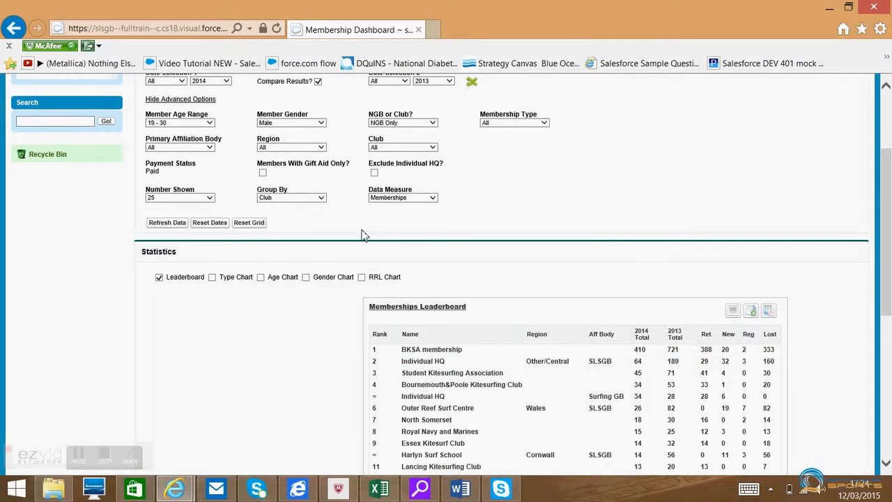
- Set the Club filter to Saunton Sands SLSC and refresh the dashboard data
click(434, 148)
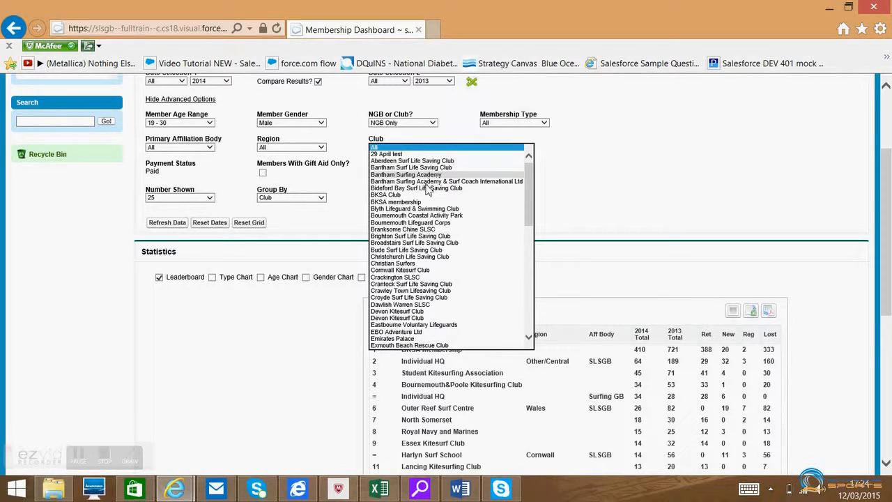
drag(532, 216, 533, 317)
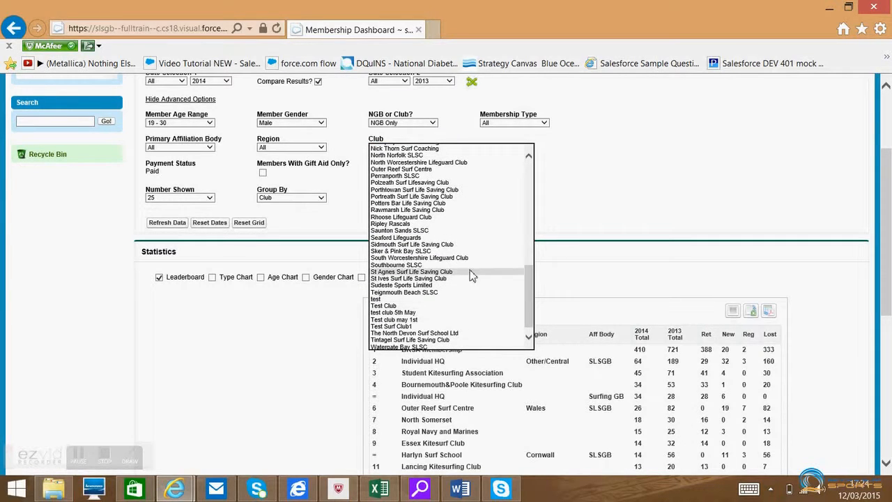
click(438, 231)
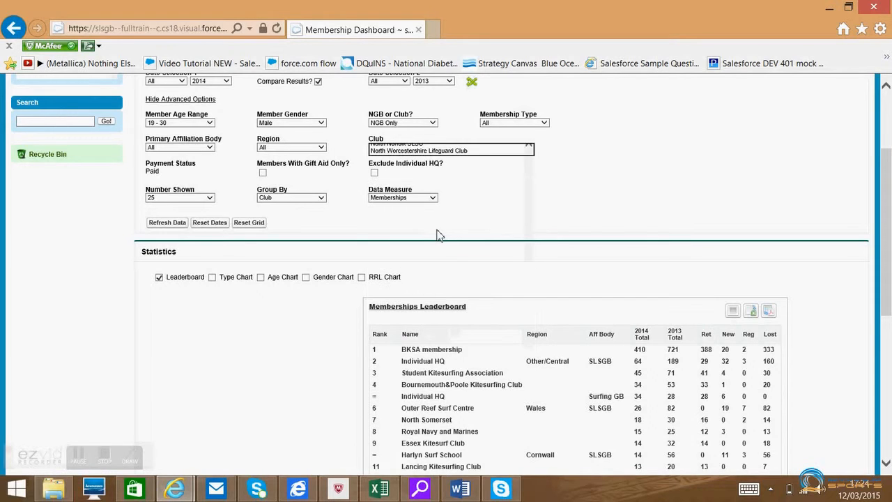
click(157, 224)
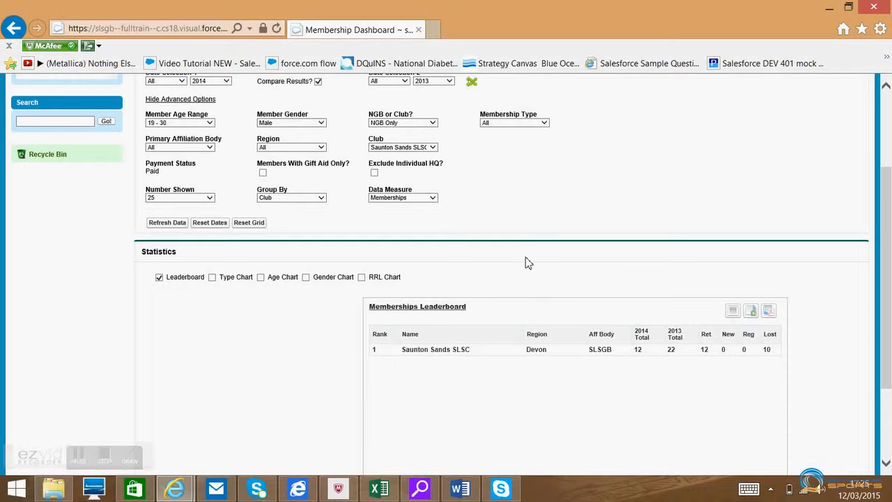
- Review the available membership types without choosing one, and set the Primary Affiliation Body filter to SLSGB
scroll(528, 263, up, 2)
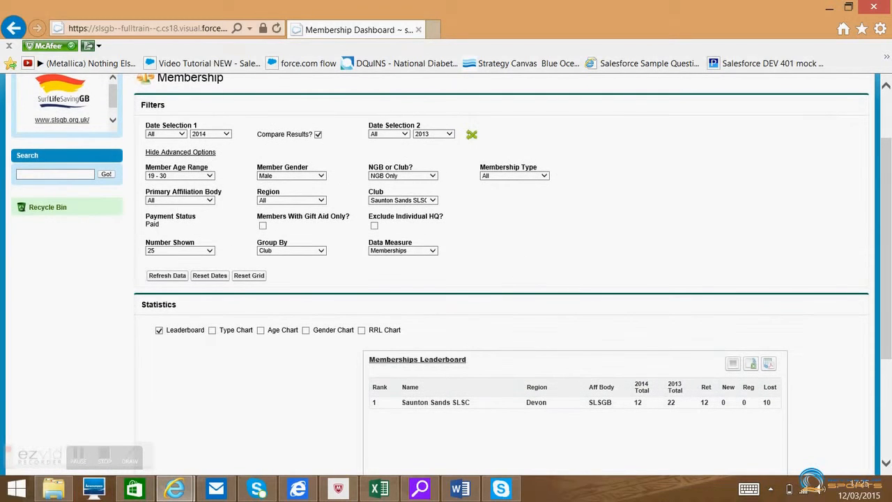
click(544, 177)
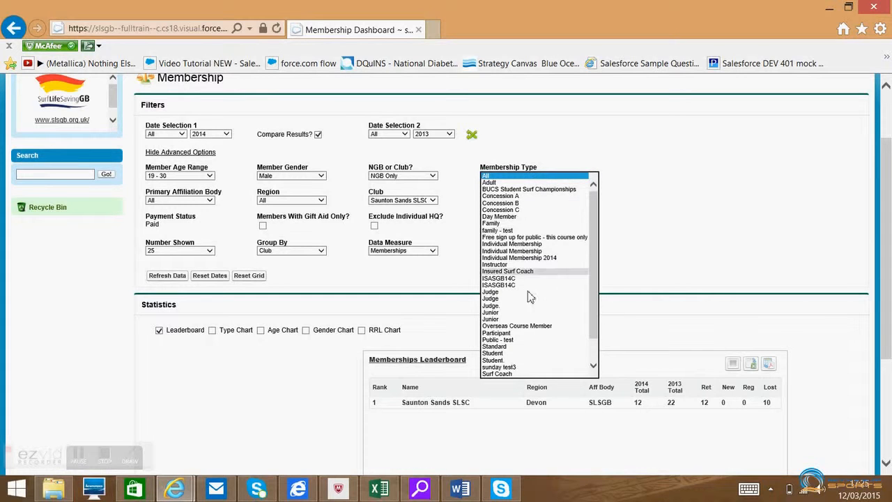
mouse_move(594, 248)
mouse_down()
mouse_move(591, 287)
mouse_move(586, 236)
mouse_up()
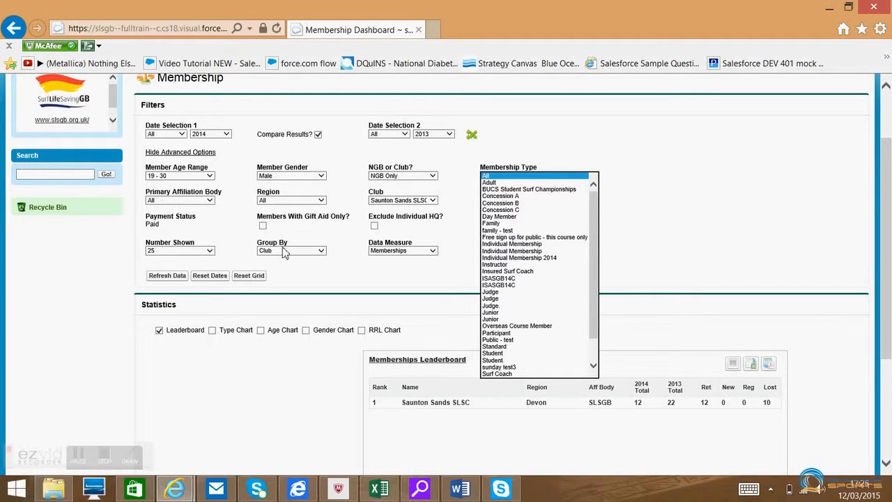
click(211, 202)
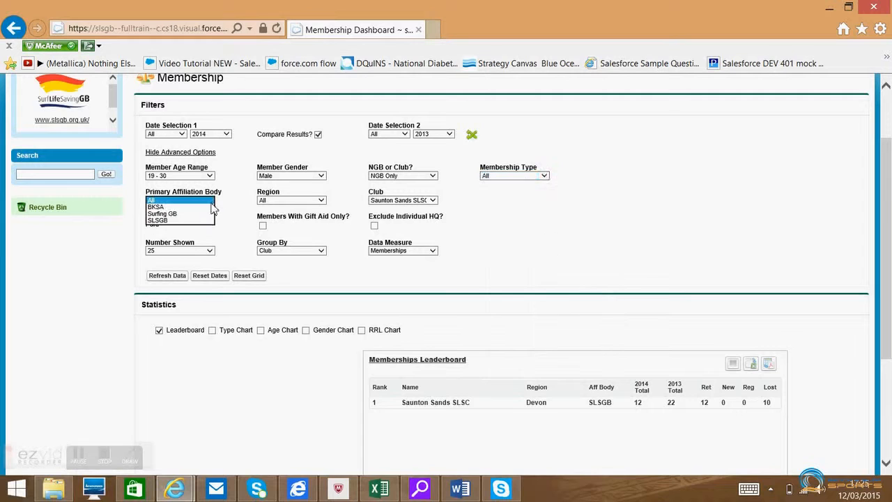
click(205, 224)
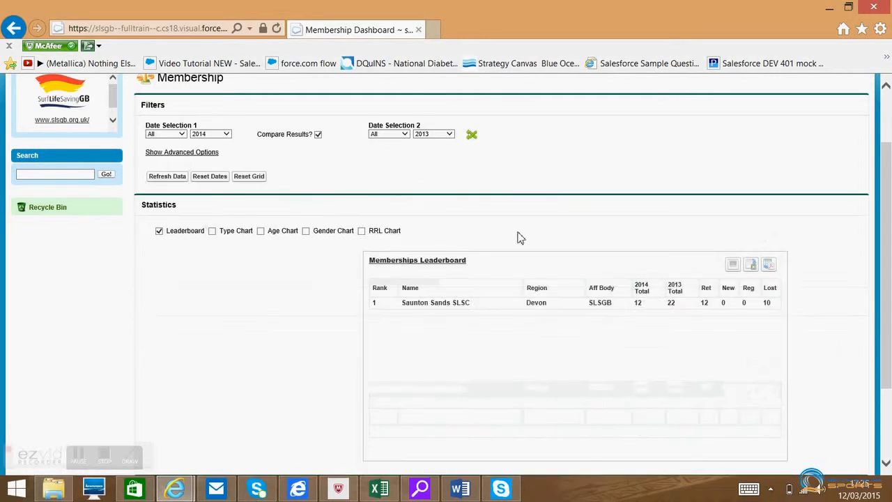
- Try the Membership Type filter with each of the two Individual Membership entries, refreshing the dashboard data each time
click(545, 177)
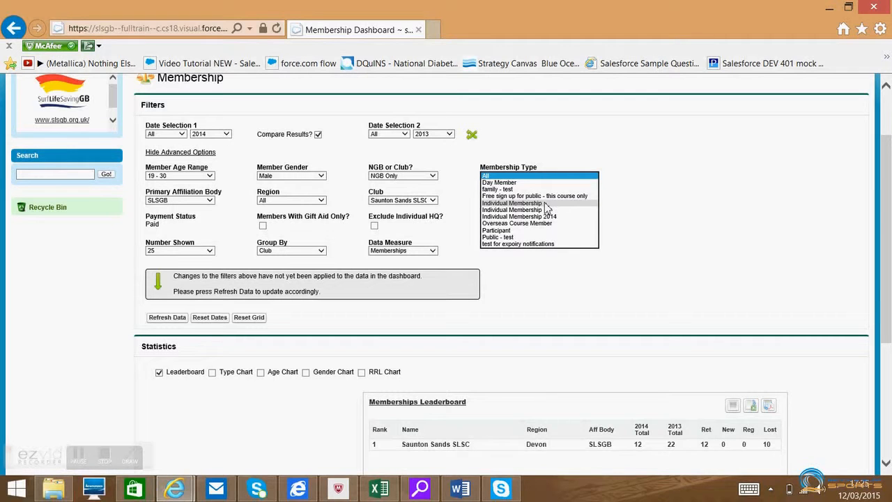
click(545, 204)
click(165, 318)
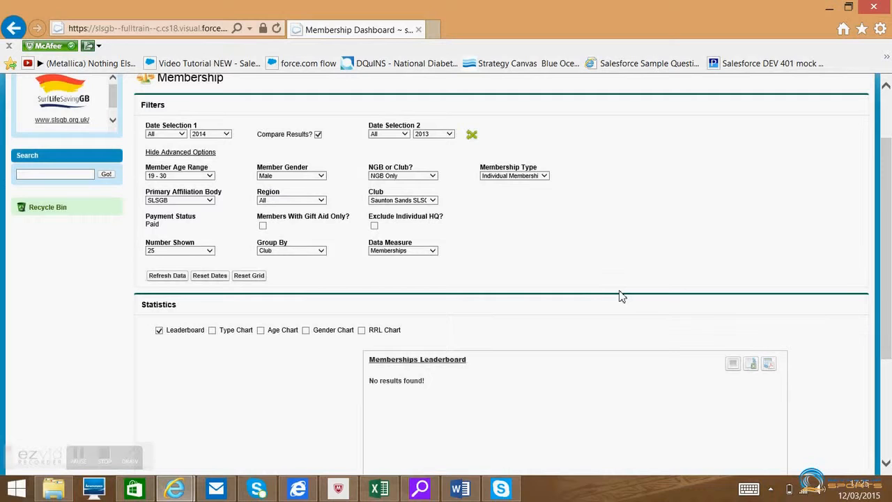
click(544, 176)
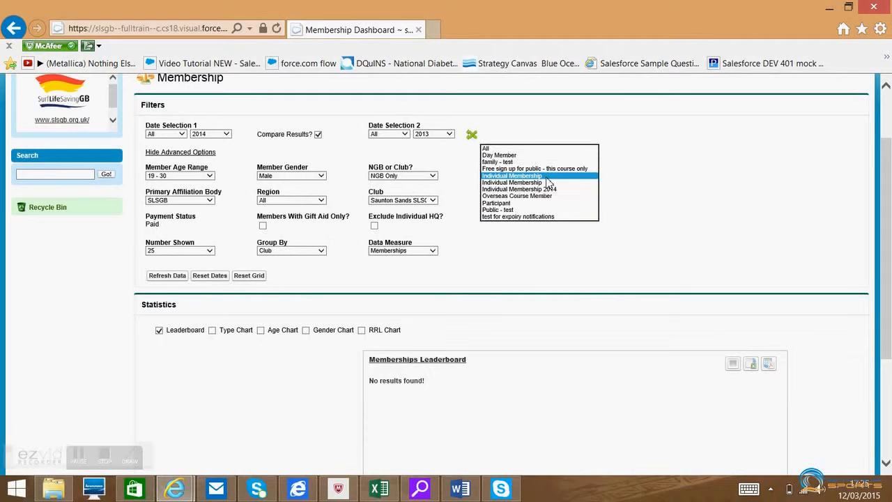
click(546, 183)
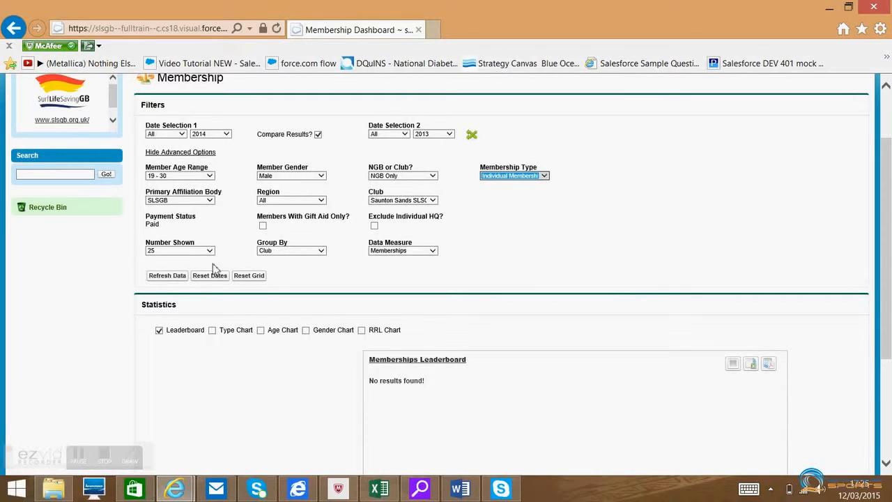
click(172, 275)
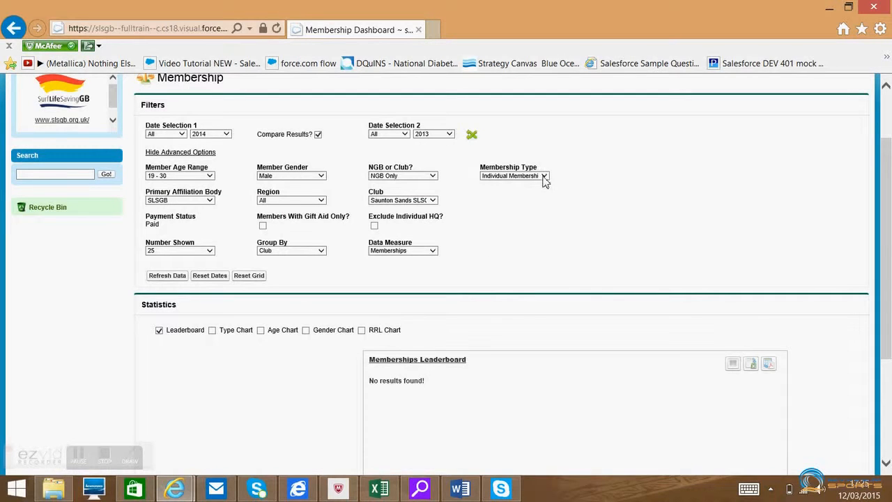
- Set the Membership Type filter to Individual Membership 2014, refresh the dashboard data and review the list of types
click(544, 178)
click(541, 183)
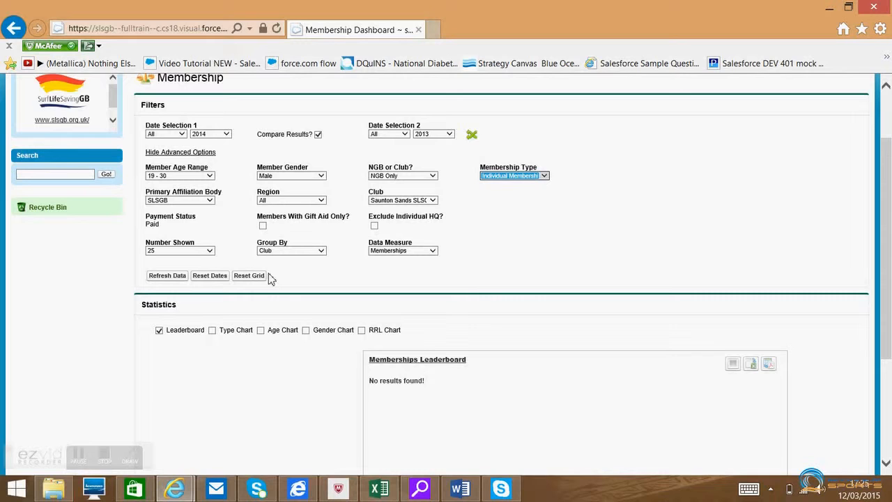
click(171, 277)
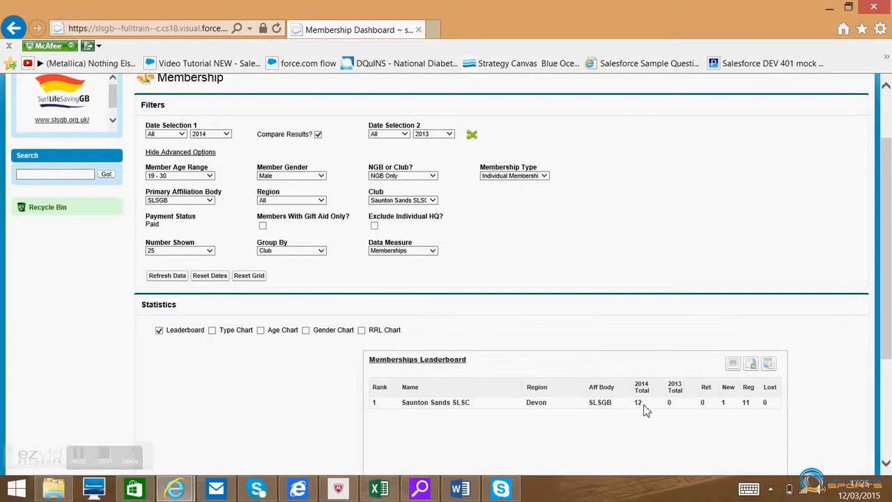
click(544, 176)
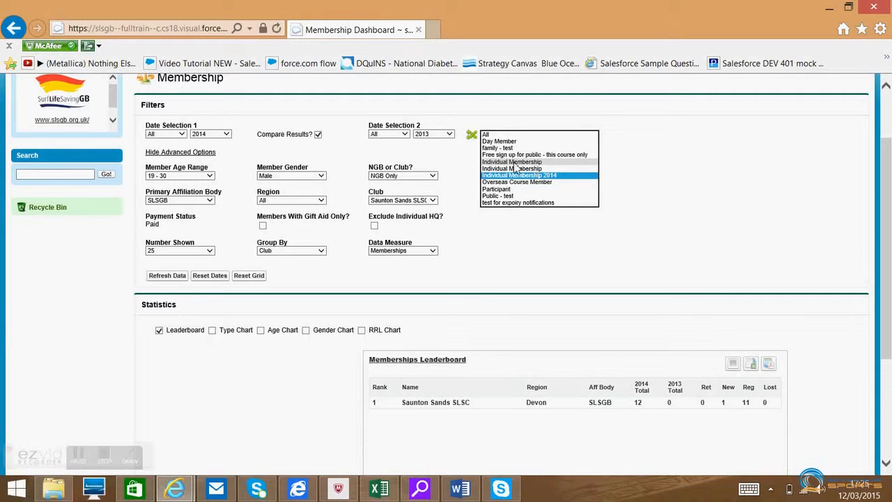
click(623, 205)
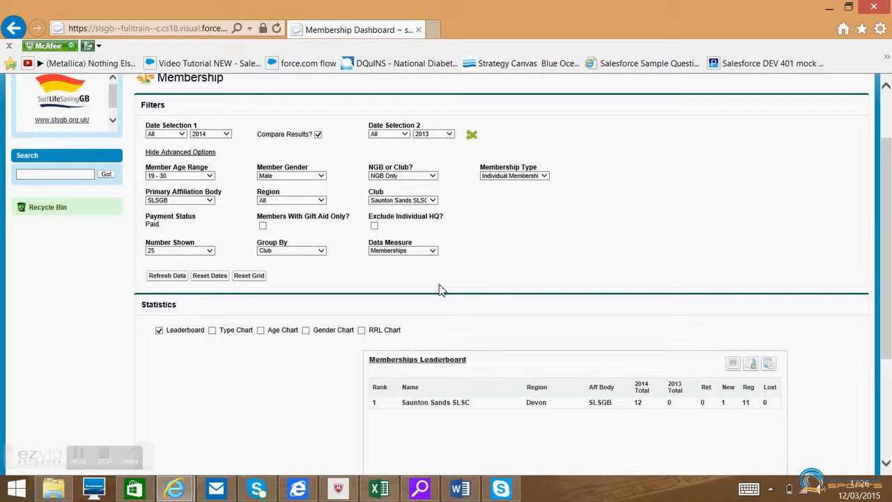
- Switch the Data Measure to Subscriptions and refresh the dashboard data
click(430, 253)
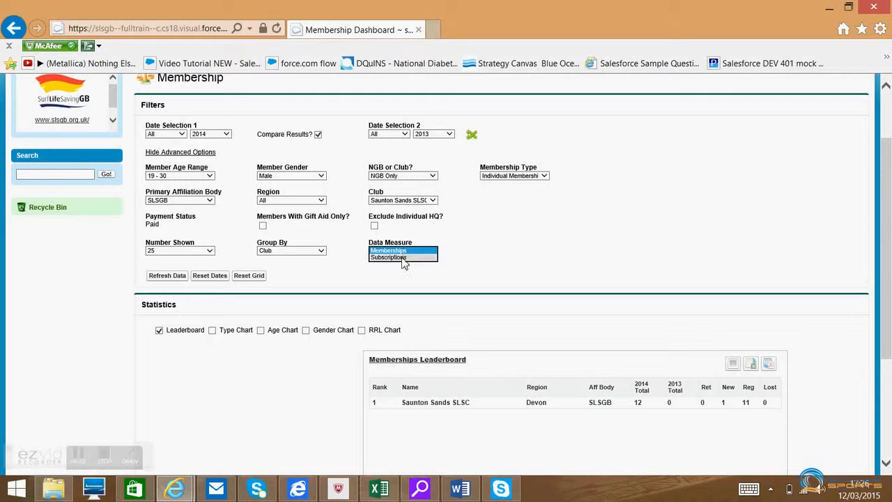
click(392, 257)
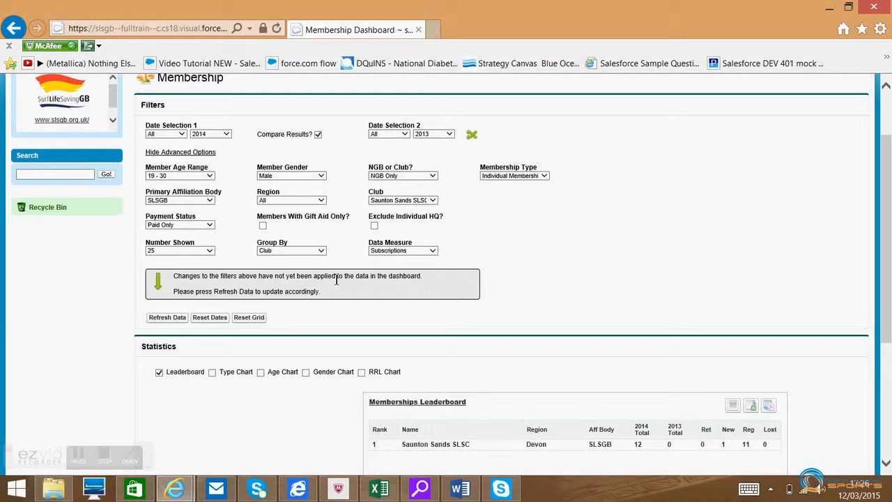
click(167, 317)
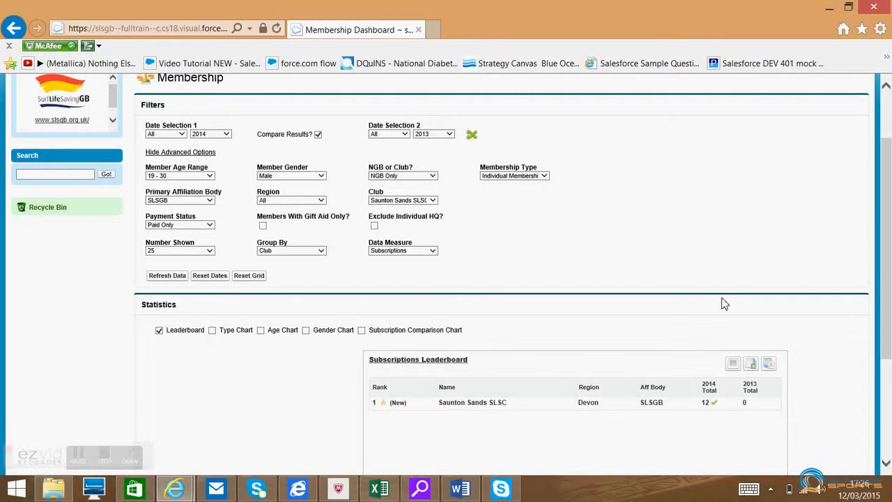
scroll(884, 237, up, 1)
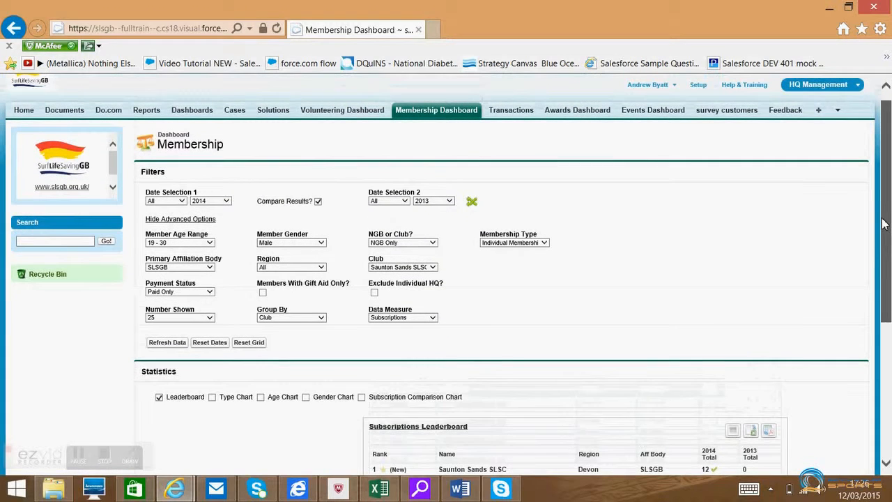